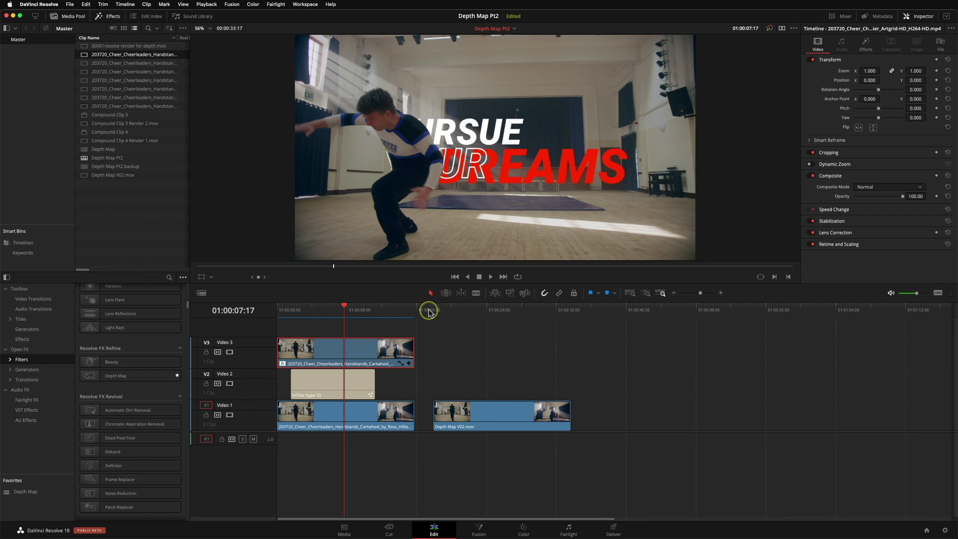
Review the text composite and the Depth Map V02 clip by scrubbing both and playing the composite from the timeline start.
{"action": "left_click", "coordinate": [431, 310]}
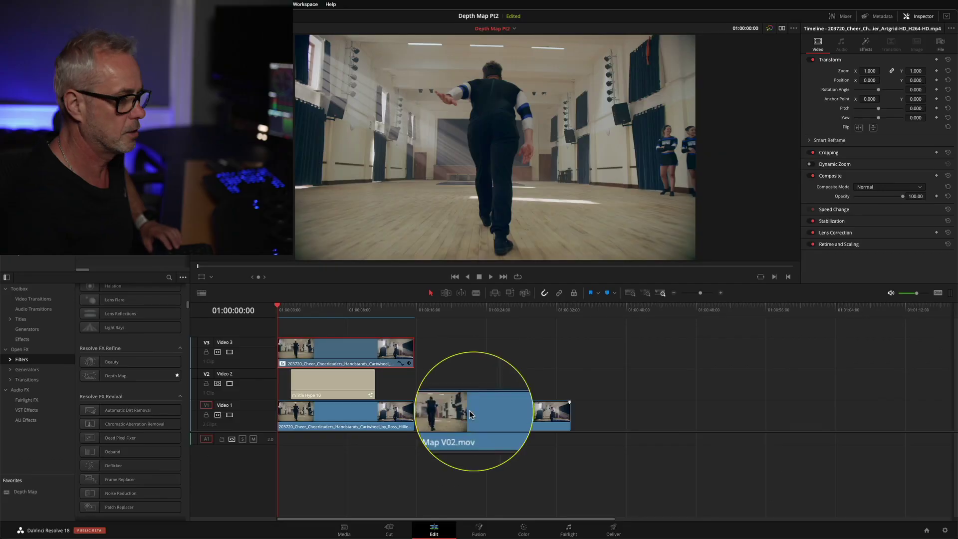
{"action": "mouse_move", "coordinate": [469, 410]}
{"action": "left_mouse_down"}
{"action": "mouse_move", "coordinate": [543, 410]}
{"action": "mouse_move", "coordinate": [481, 414]}
{"action": "left_mouse_up"}
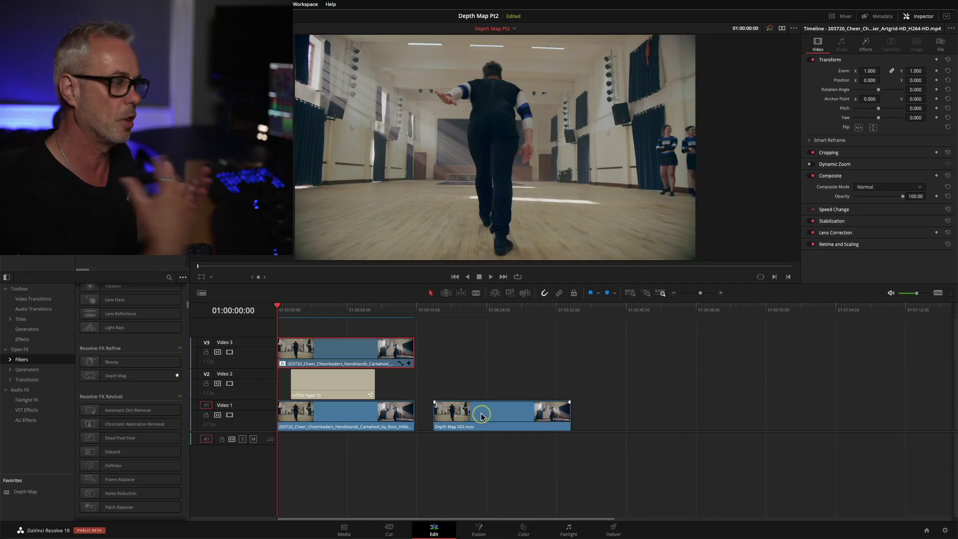
{"action": "left_click_drag", "start_coordinate": [448, 311], "coordinate": [482, 308]}
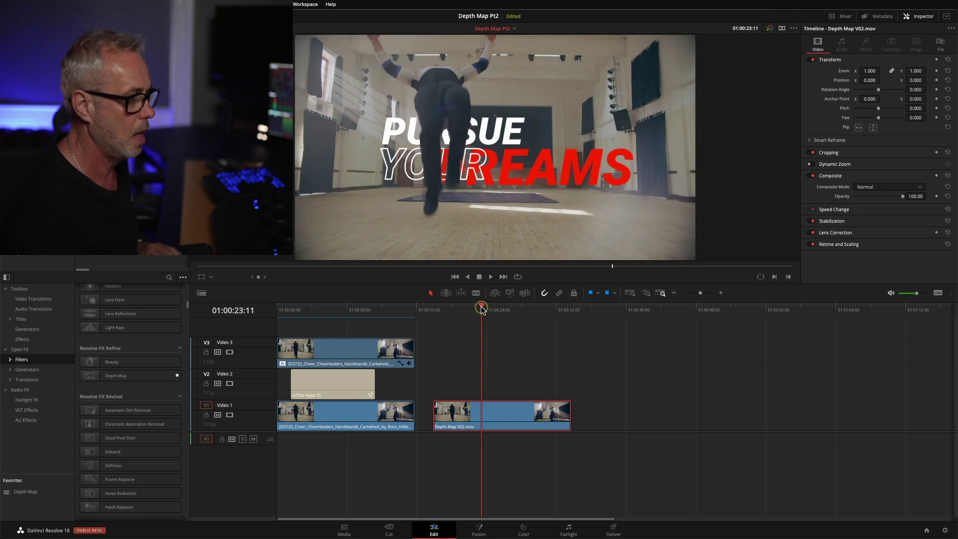
{"action": "left_click_drag", "start_coordinate": [372, 309], "coordinate": [279, 327]}
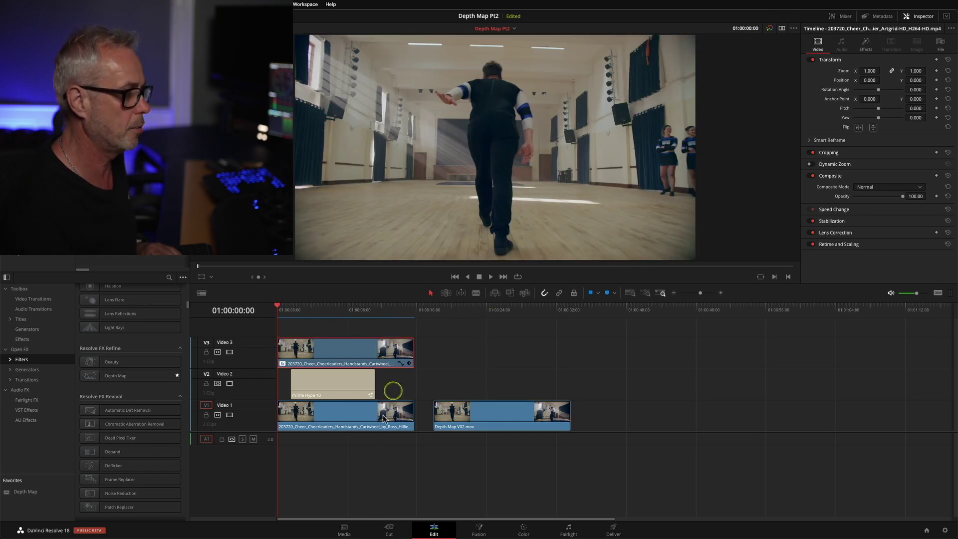
{"action": "key", "text": "space"}
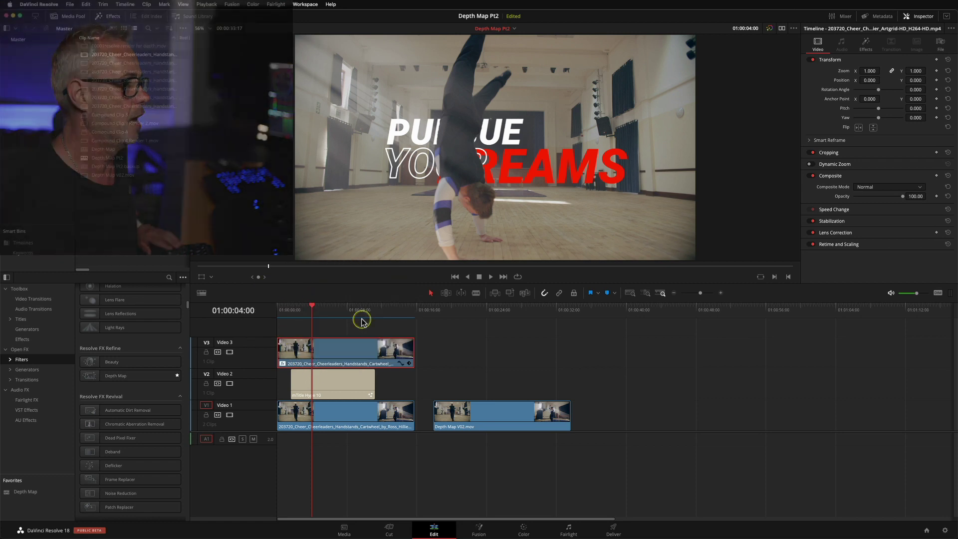
Check which Render Cache mode is active and move the playhead to 01:00:03:23.
{"action": "left_click", "coordinate": [206, 4]}
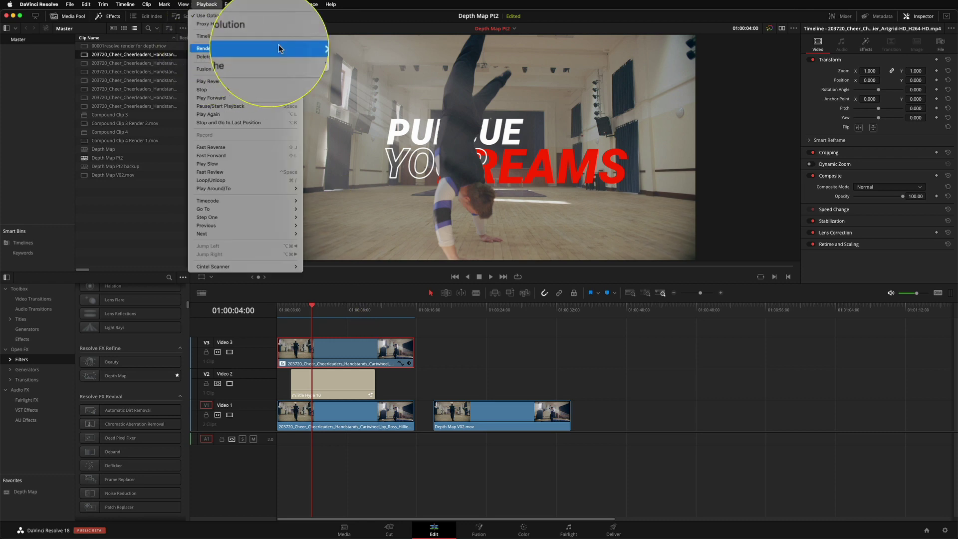
{"action": "left_click", "coordinate": [292, 53]}
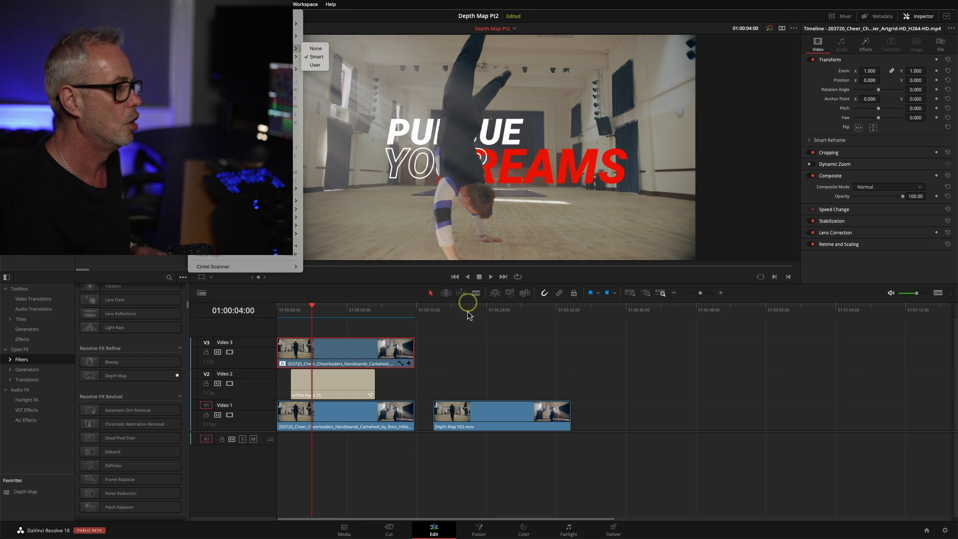
{"action": "left_click", "coordinate": [371, 318]}
{"action": "left_click_drag", "start_coordinate": [331, 306], "coordinate": [315, 297]}
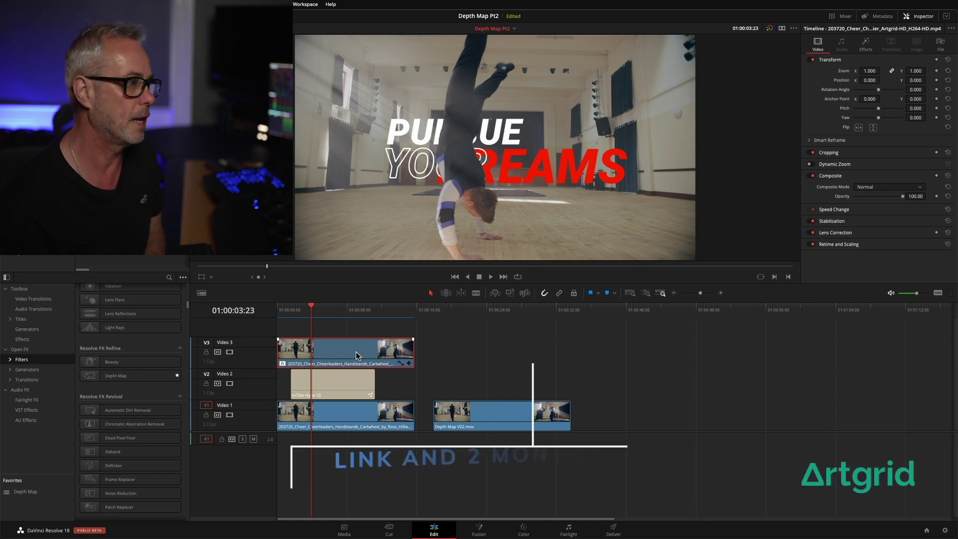
Show the metadata of the cheerleader clip on Video 3 to examine its codec and format.
{"action": "left_click", "coordinate": [880, 16]}
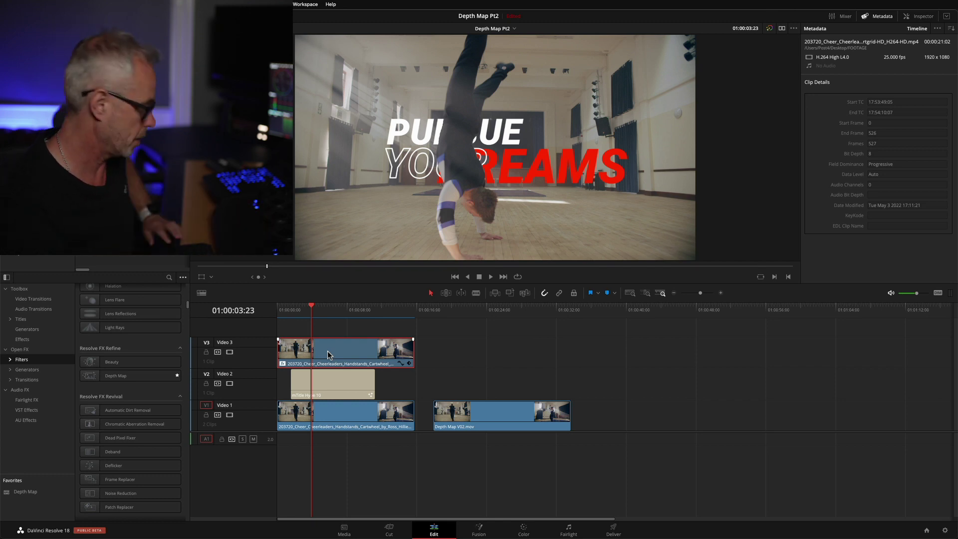
{"action": "left_click", "coordinate": [249, 6]}
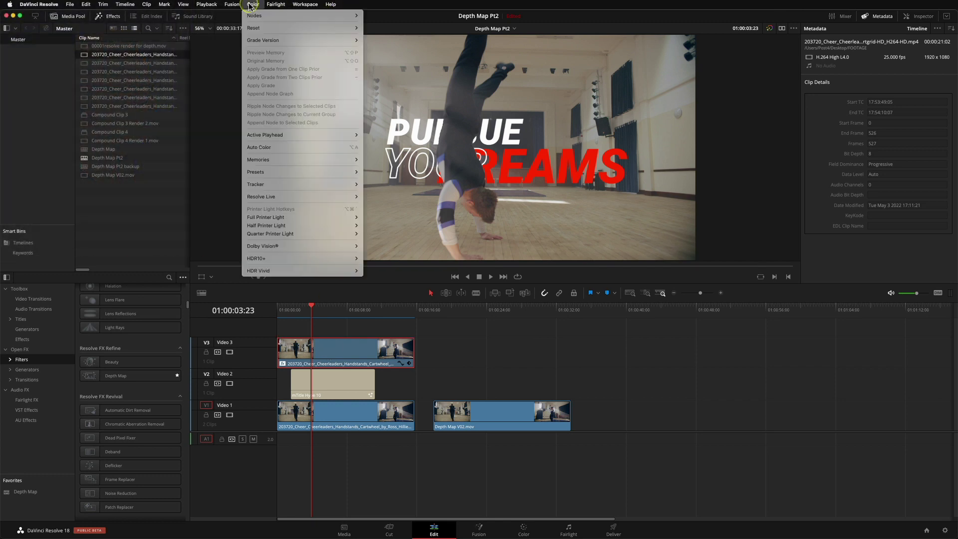
{"action": "mouse_move", "coordinate": [206, 6]}
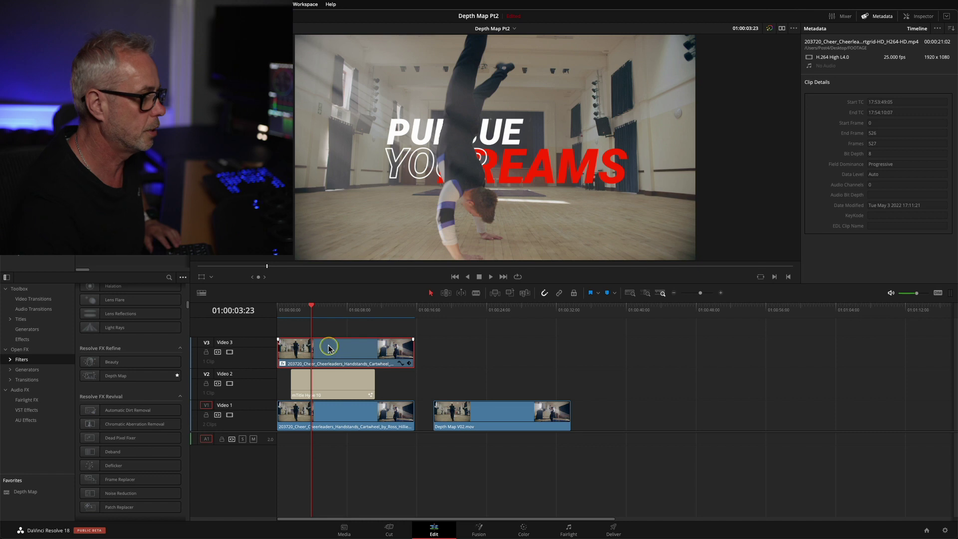
Render the Video 3 cheerleader clip in place as QuickTime Apple ProRes 422 without effects, saving to the Render folder.
{"action": "right_click", "coordinate": [328, 348]}
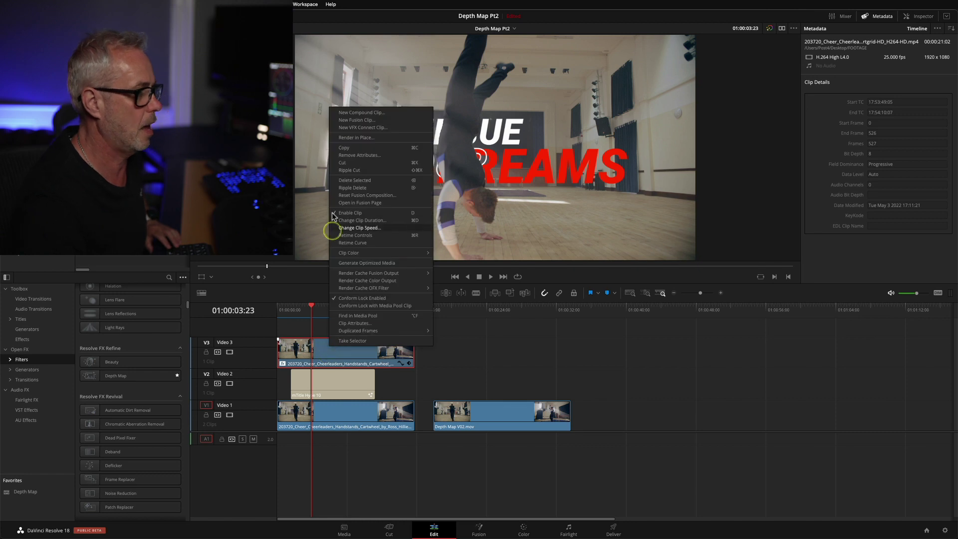
{"action": "left_click", "coordinate": [355, 138]}
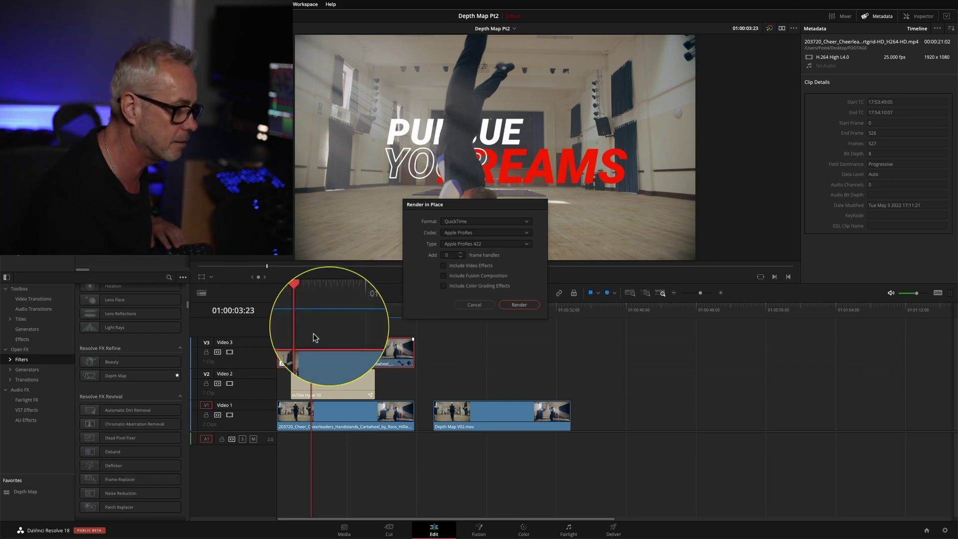
{"action": "left_click", "coordinate": [519, 305]}
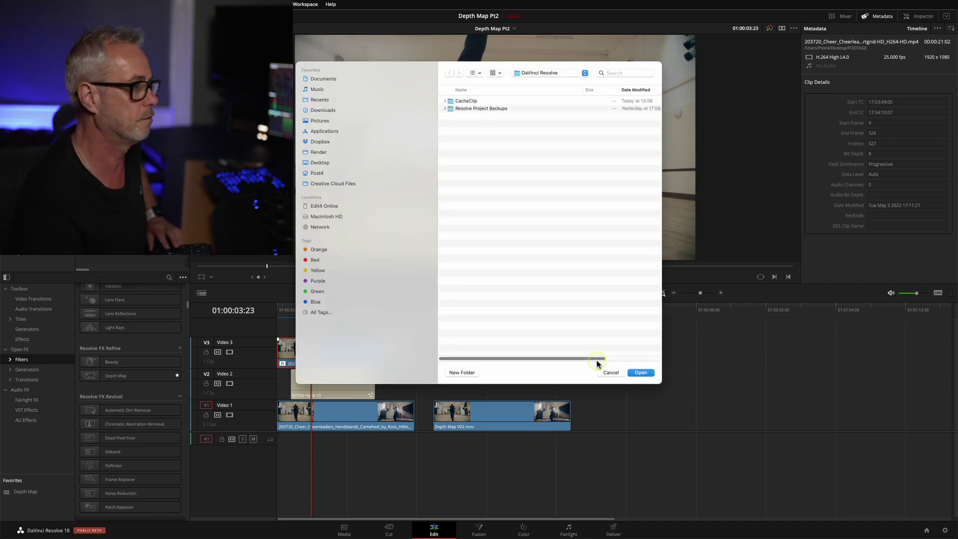
{"action": "left_click", "coordinate": [319, 153]}
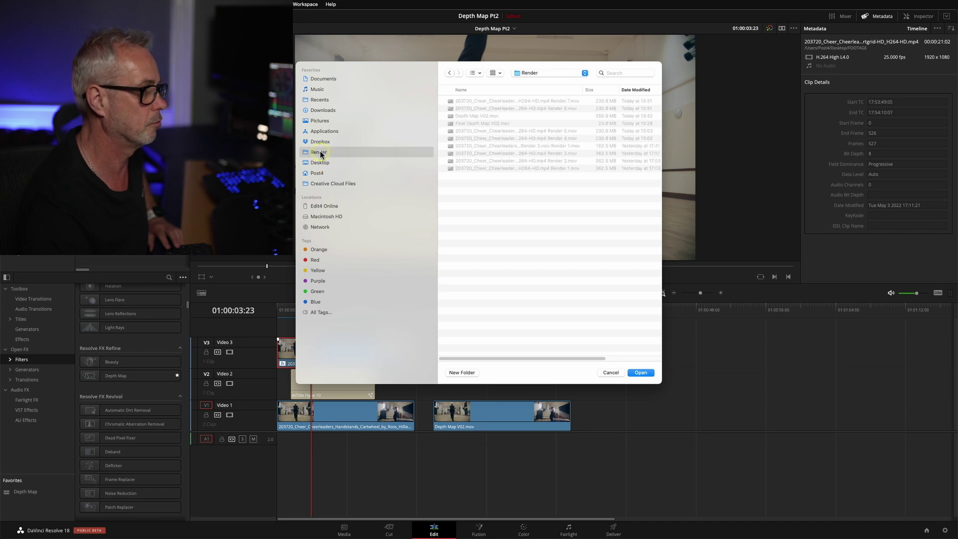
{"action": "left_click", "coordinate": [640, 372]}
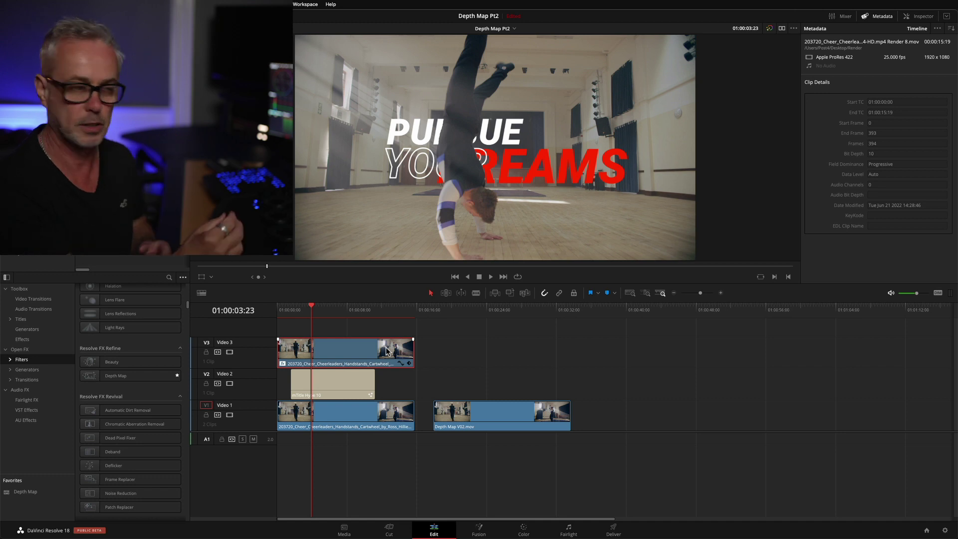
{"action": "right_click", "coordinate": [334, 358]}
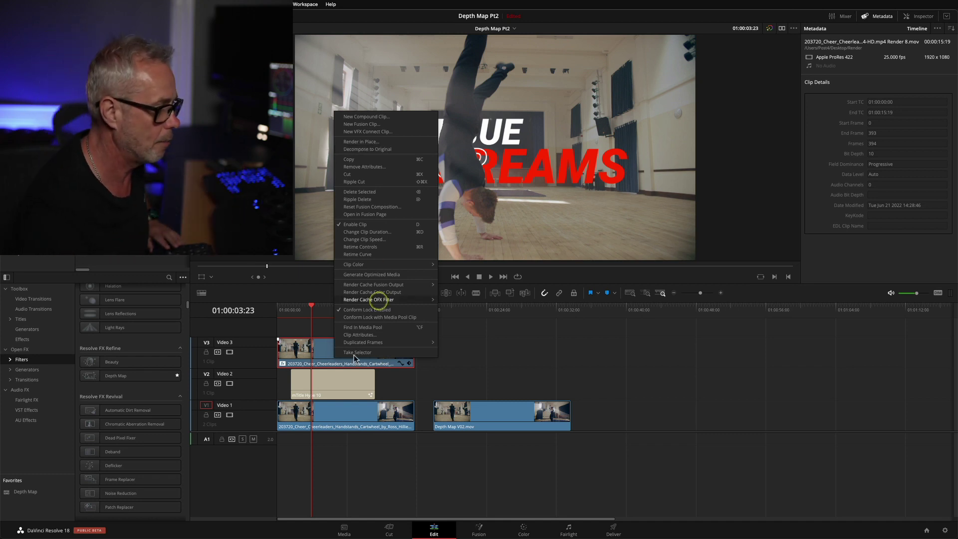
{"action": "left_click", "coordinate": [329, 417]}
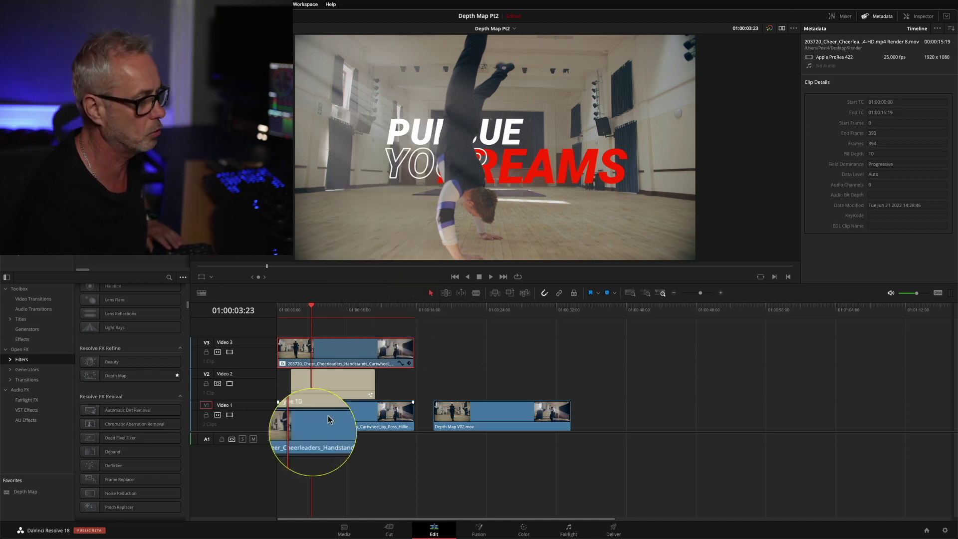
{"action": "left_click", "coordinate": [395, 107]}
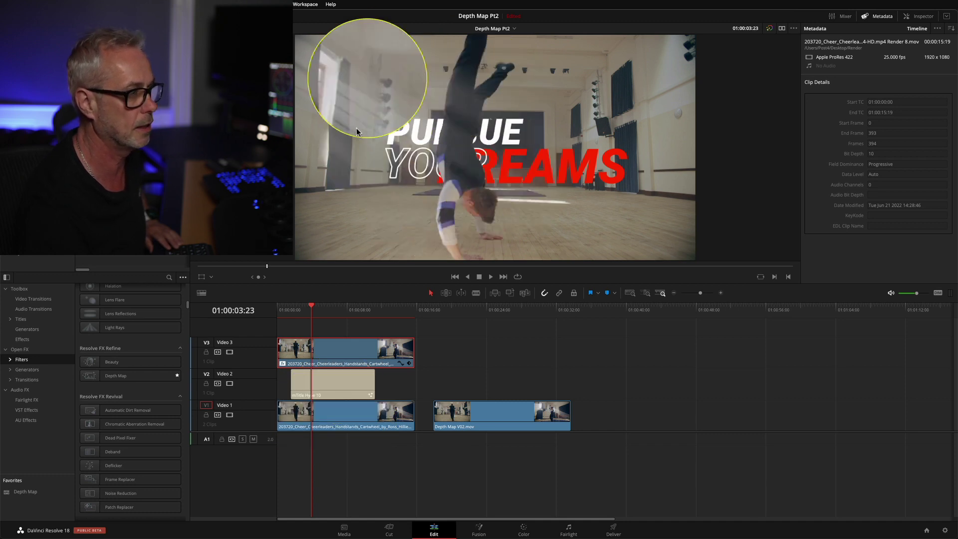
{"action": "left_click", "coordinate": [357, 471]}
Render the first cheerleader clip on Video 1 in place as QuickTime Apple ProRes 422 into the Render folder.
{"action": "right_click", "coordinate": [333, 423]}
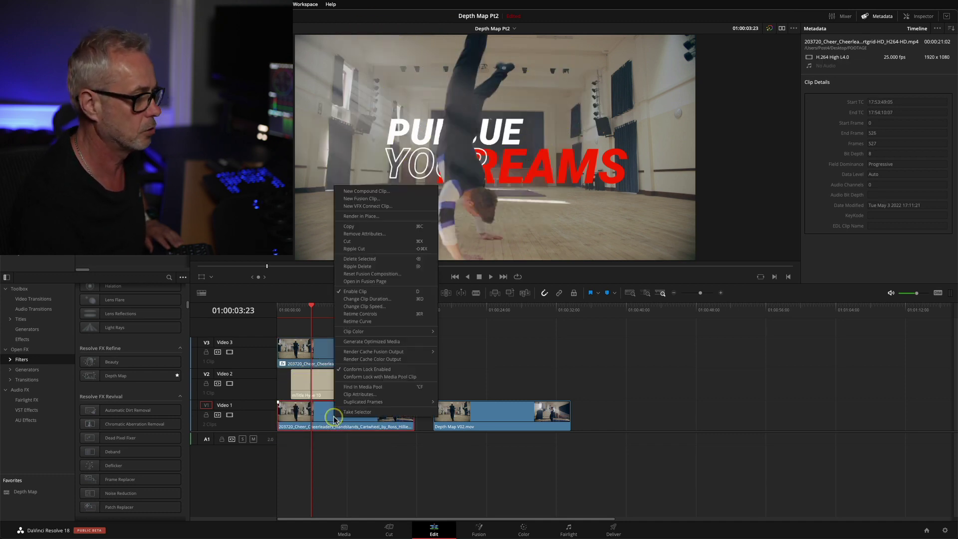
{"action": "left_click", "coordinate": [389, 217]}
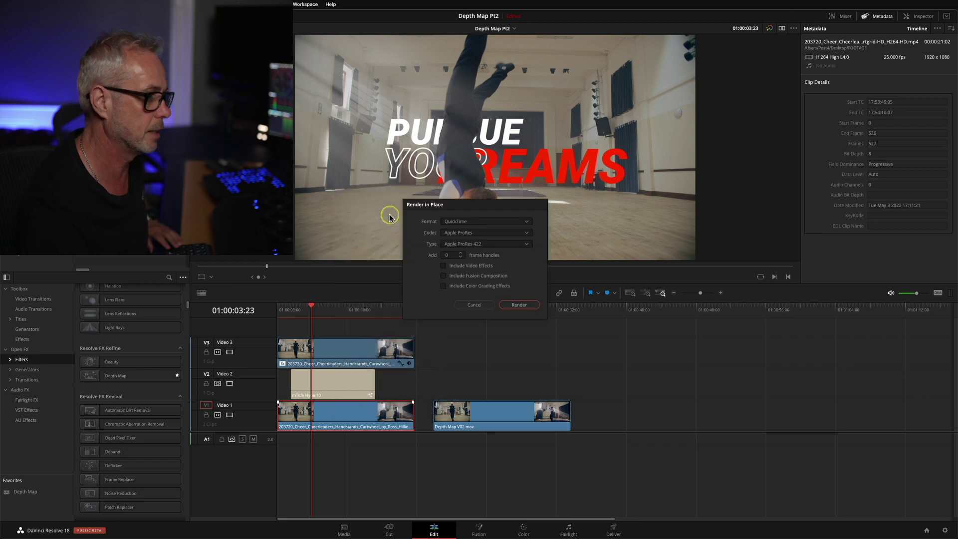
{"action": "left_click", "coordinate": [479, 244]}
{"action": "left_click", "coordinate": [513, 307]}
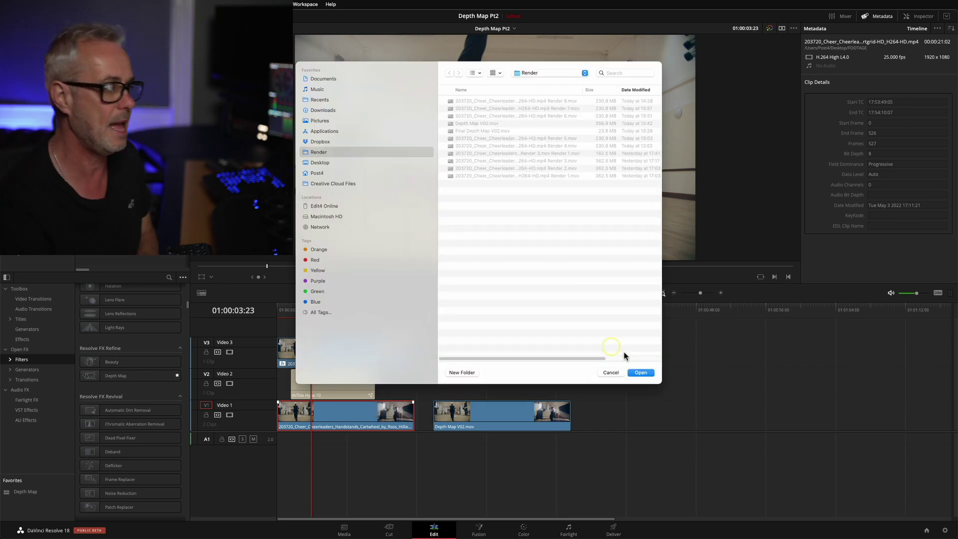
{"action": "left_click", "coordinate": [640, 372]}
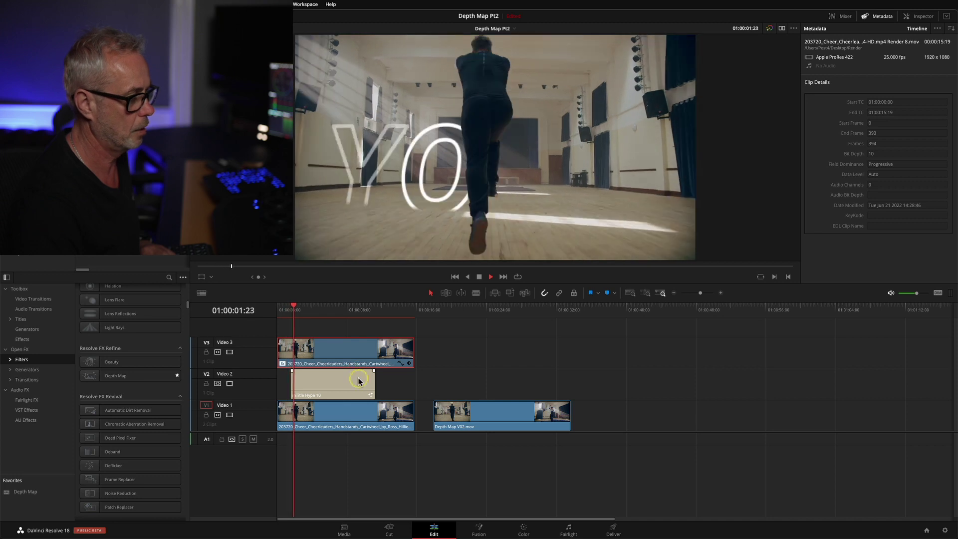
Play the text composite up to 01:00:05:19 to check the performer passing in front of the title.
{"action": "key", "text": "space"}
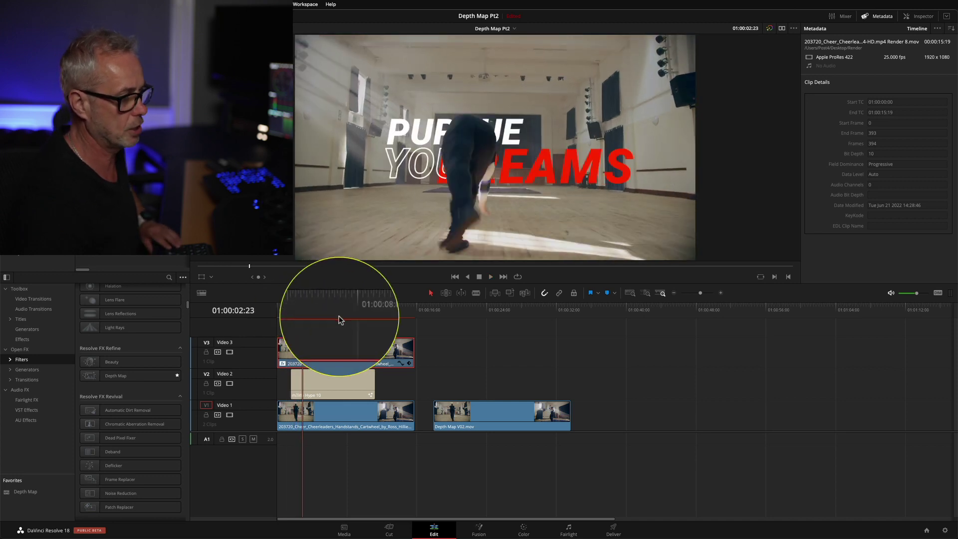
{"action": "key", "text": "space"}
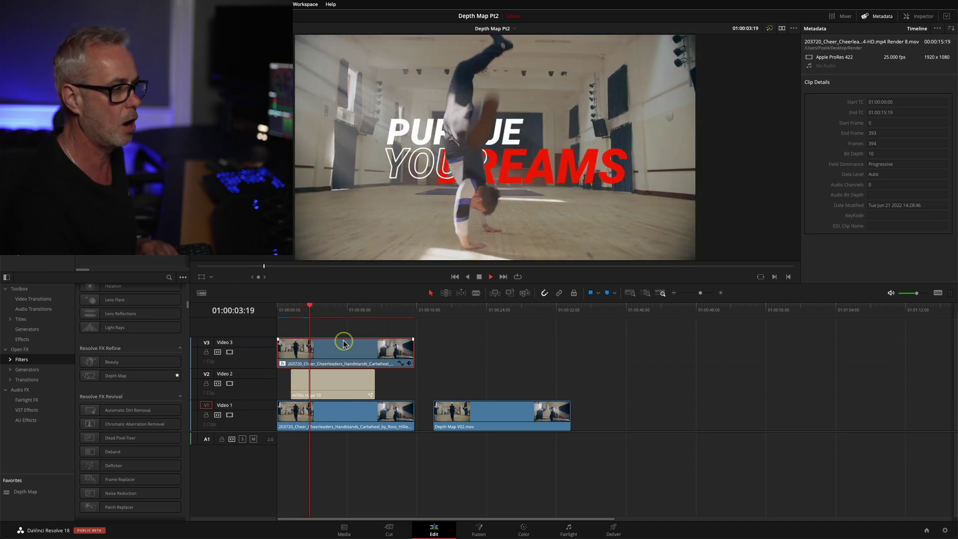
{"action": "key", "text": "space"}
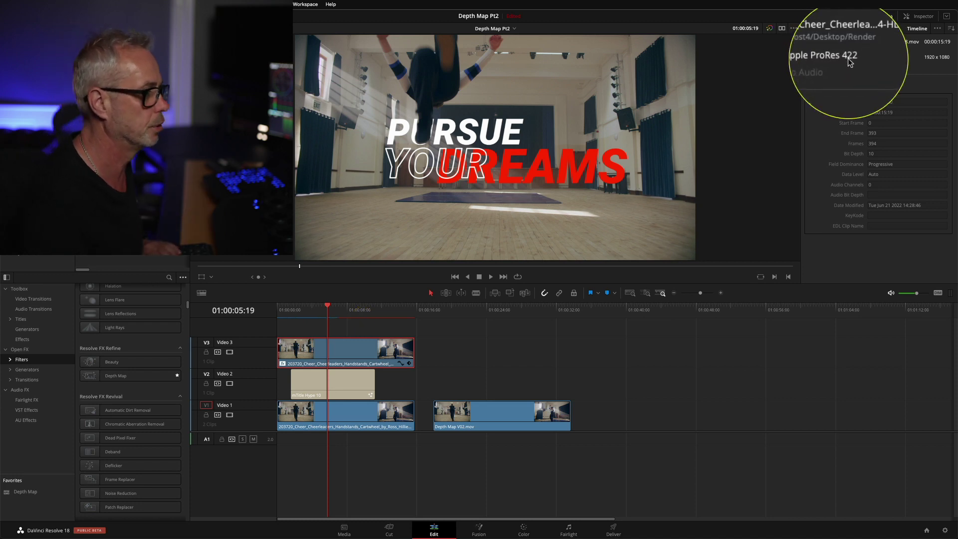
Step frame by frame around the mid-air flip and park the playhead at 01:00:05:21.
{"action": "left_click", "coordinate": [323, 310]}
{"action": "left_click_drag", "start_coordinate": [323, 311], "coordinate": [328, 313]}
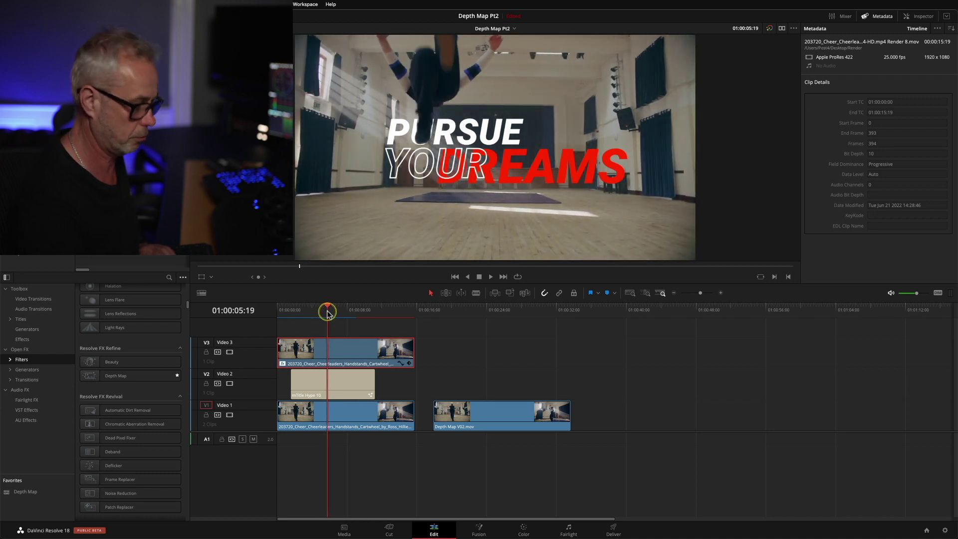
{"action": "key", "text": "Right"}
{"action": "key", "text": "Right"}
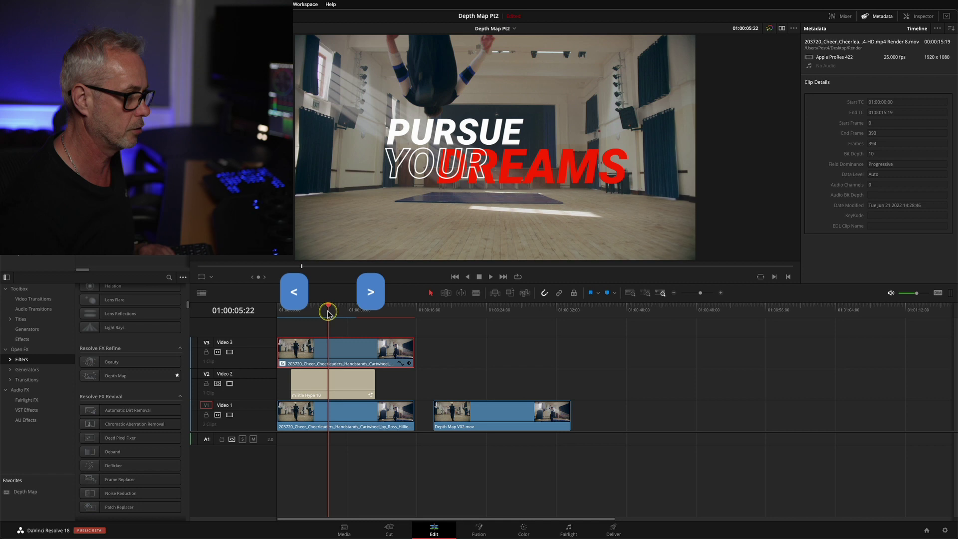
{"action": "key", "text": "Left"}
{"action": "key", "text": "Right"}
{"action": "left_click", "coordinate": [327, 311]}
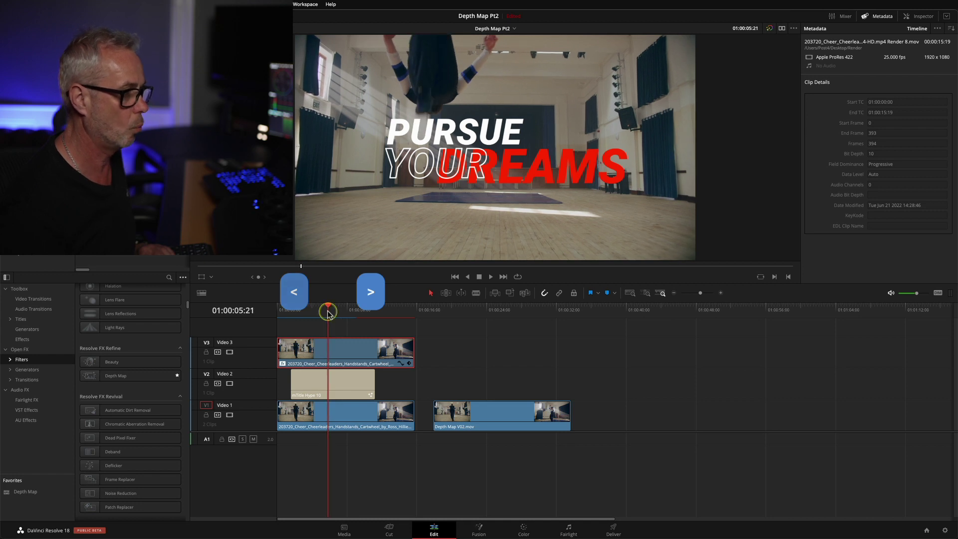
{"action": "key", "text": "Left"}
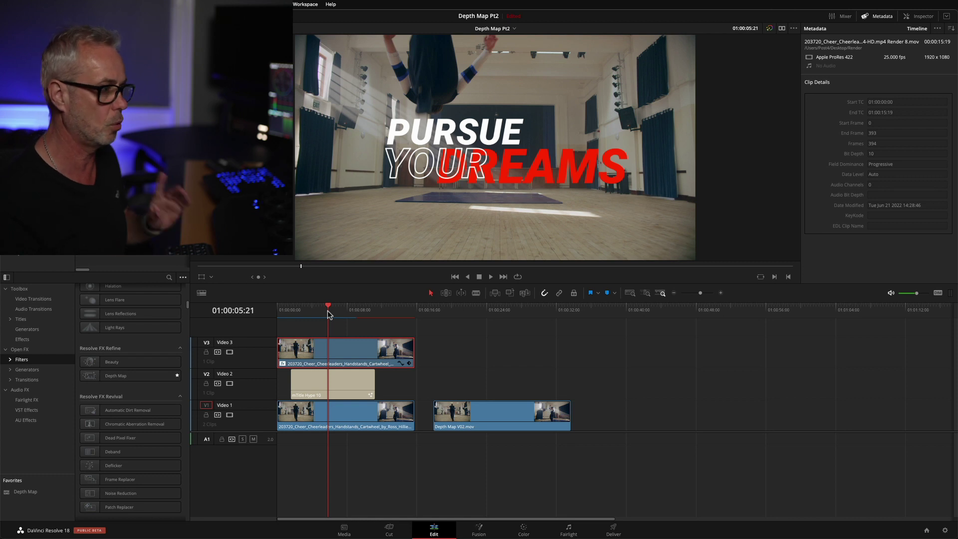
Add keyframes to the Far Limit and Near Limit of the Video 3 clip's Depth Map effect at 01:00:05:21.
{"action": "left_click", "coordinate": [330, 353]}
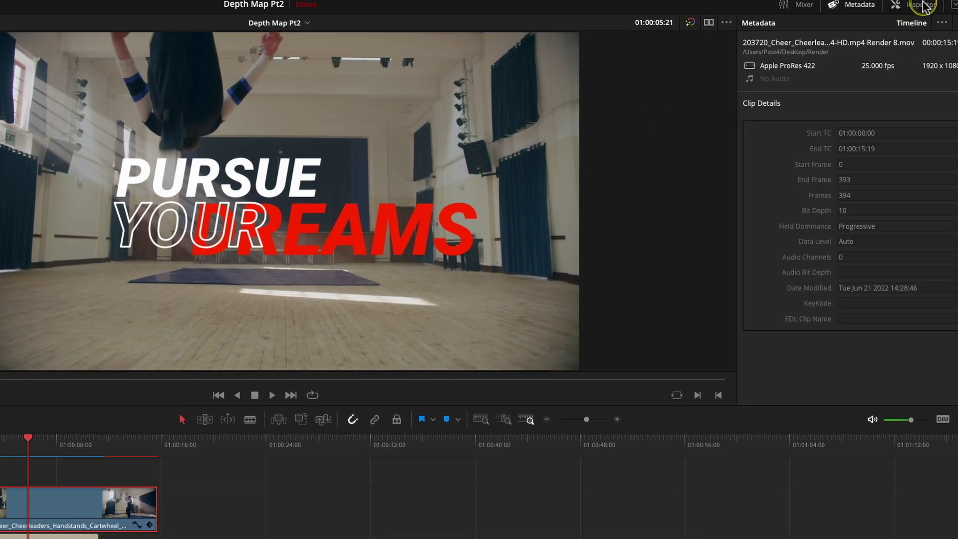
{"action": "left_click", "coordinate": [922, 6]}
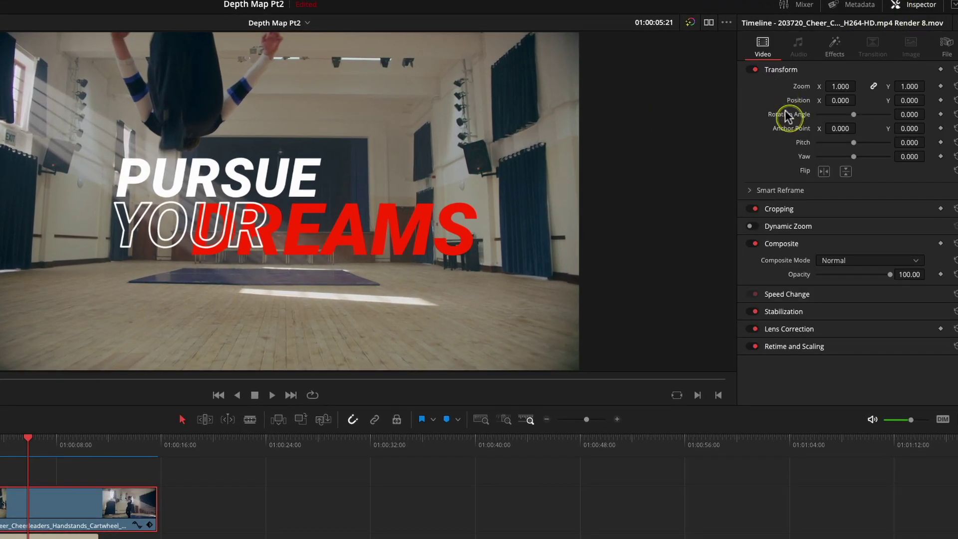
{"action": "left_click", "coordinate": [836, 49]}
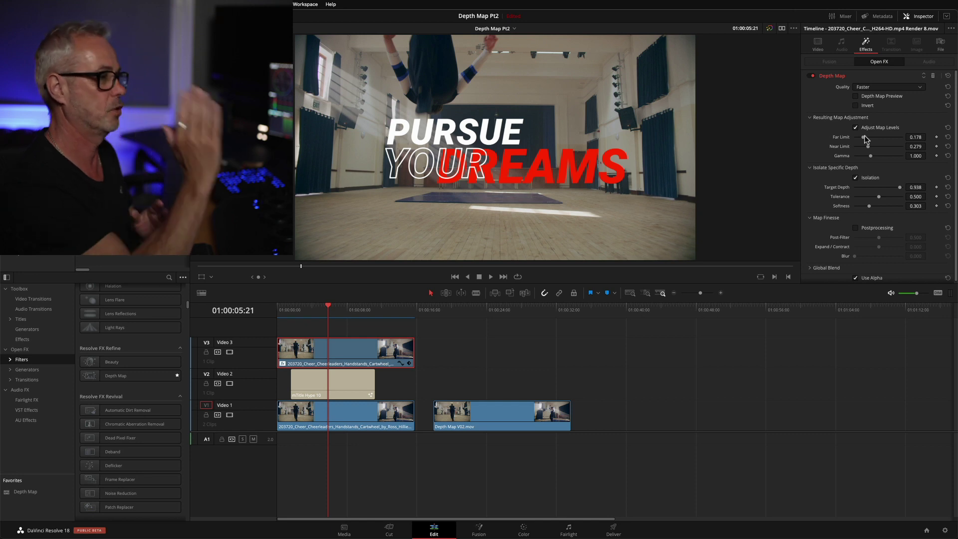
{"action": "left_click", "coordinate": [935, 137]}
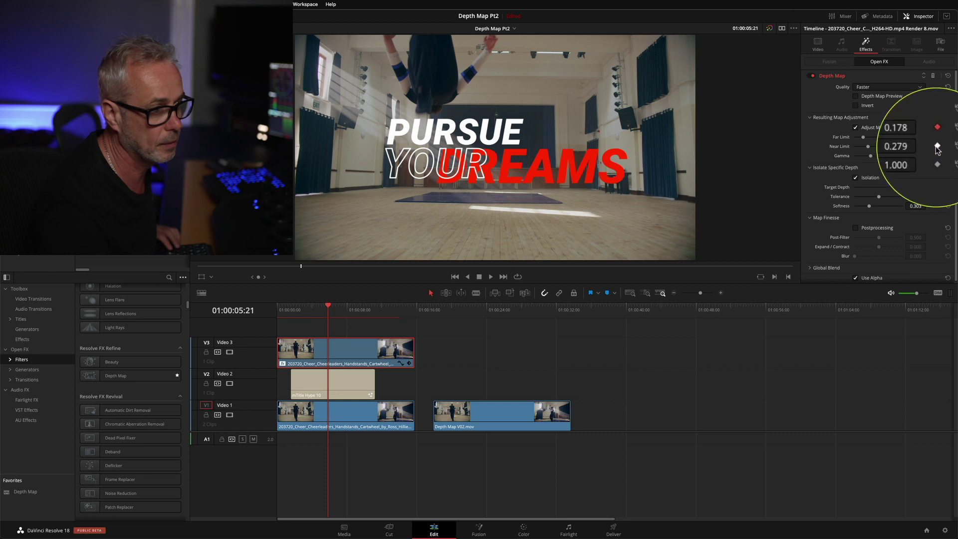
{"action": "left_click", "coordinate": [936, 147]}
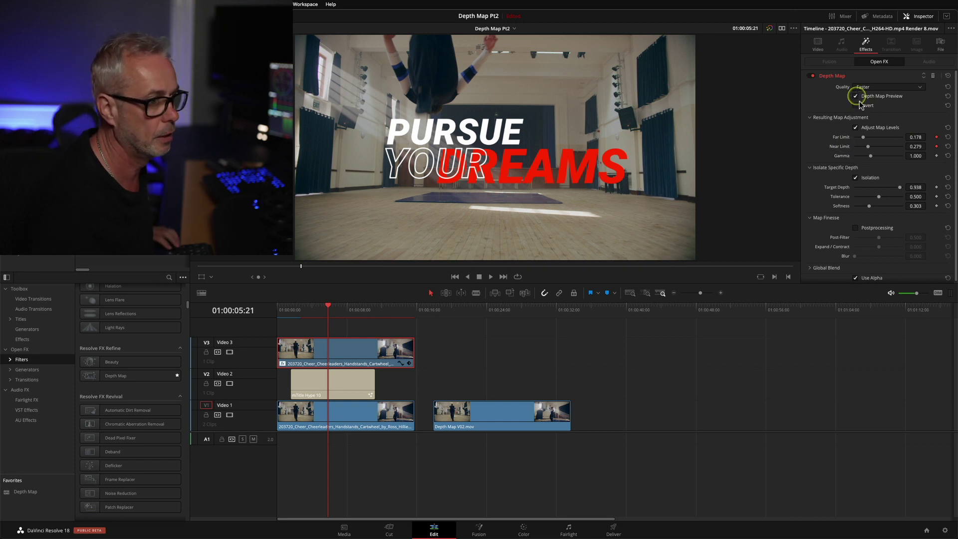
At 01:00:05:22, keyframe the Depth Map's Near Limit to 0.883 and Far Limit to 0.737, and turn off the Depth Map Preview.
{"action": "key", "text": "Right"}
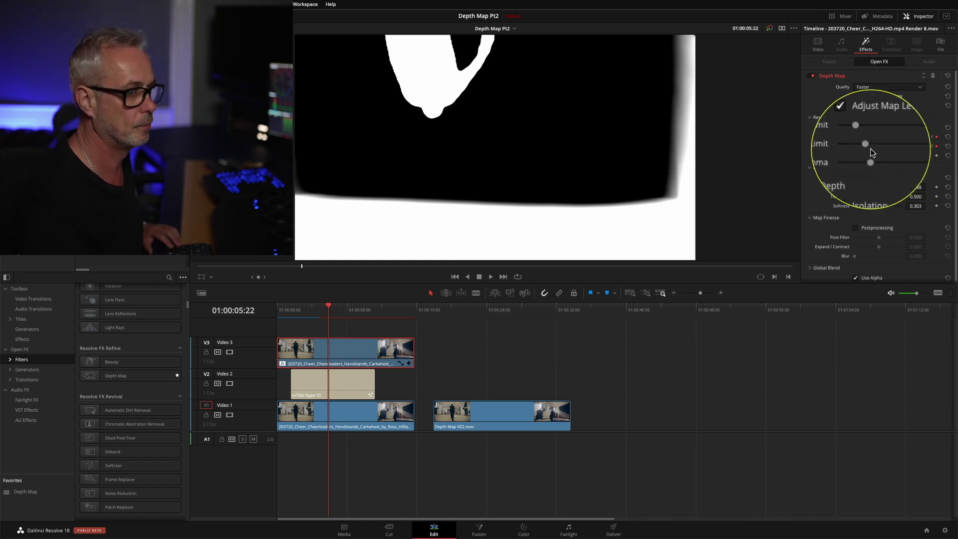
{"action": "left_click_drag", "start_coordinate": [870, 147], "coordinate": [896, 150]}
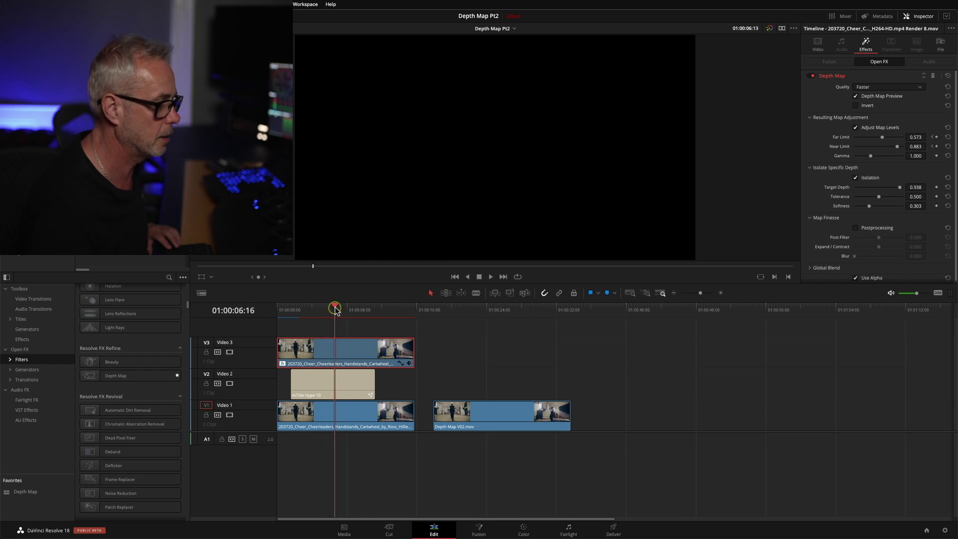
{"action": "left_click_drag", "start_coordinate": [334, 307], "coordinate": [334, 309]}
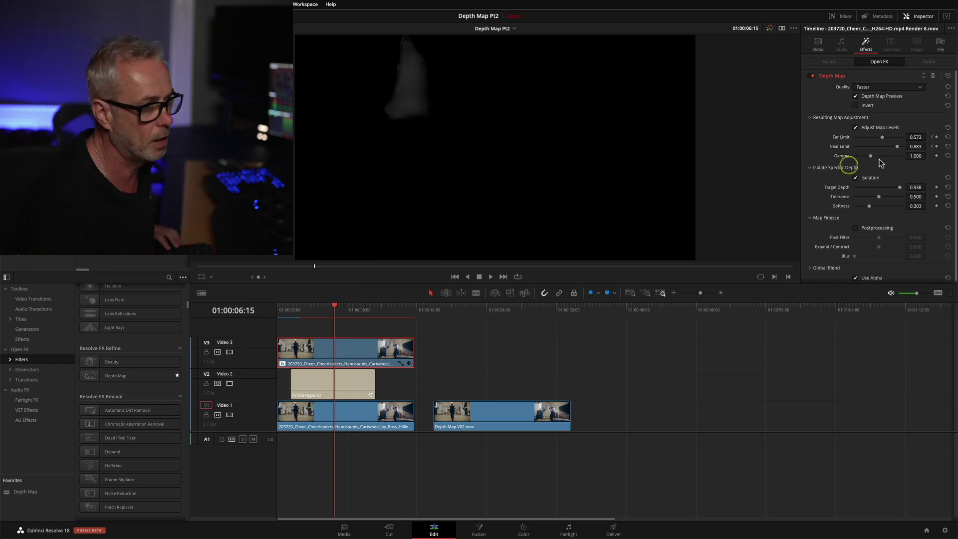
{"action": "left_click", "coordinate": [933, 138]}
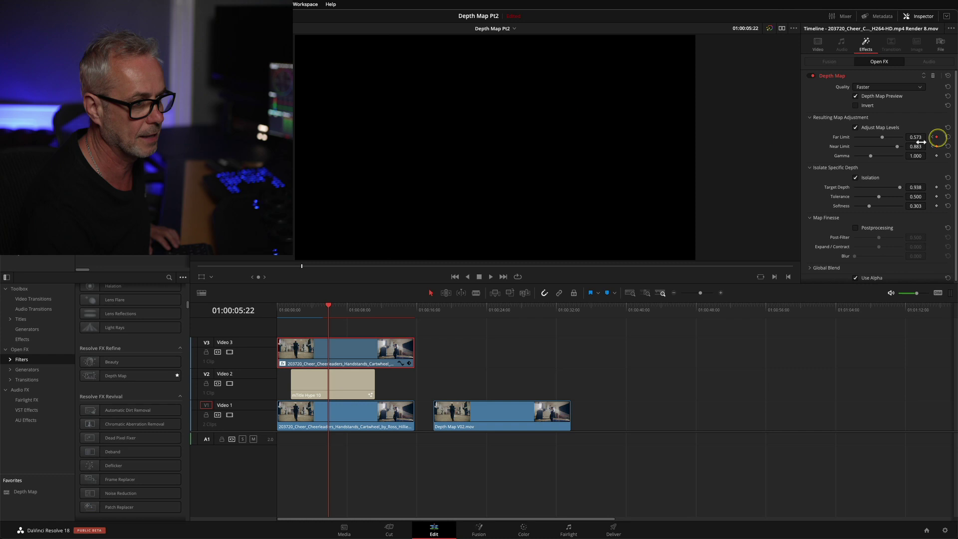
{"action": "left_click_drag", "start_coordinate": [881, 135], "coordinate": [886, 136]}
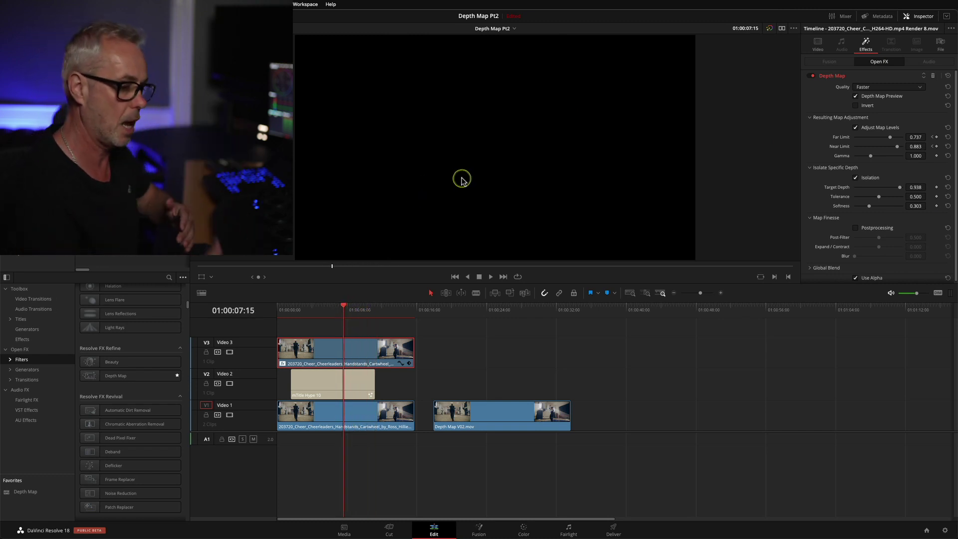
{"action": "left_click", "coordinate": [856, 97]}
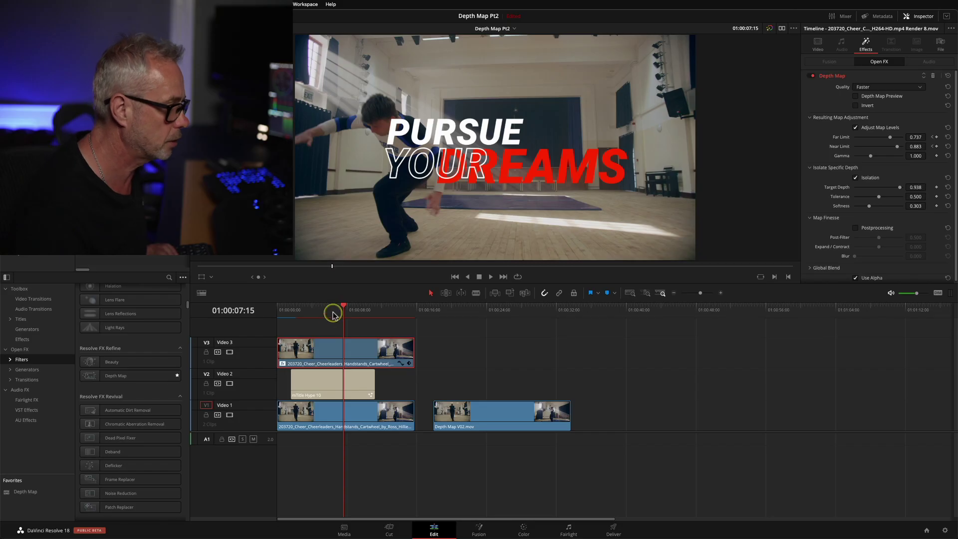
Play the composite repeatedly through the flip from about 01:00:04:07 to check where the performer stops covering the title.
{"action": "left_click_drag", "start_coordinate": [333, 315], "coordinate": [315, 316]}
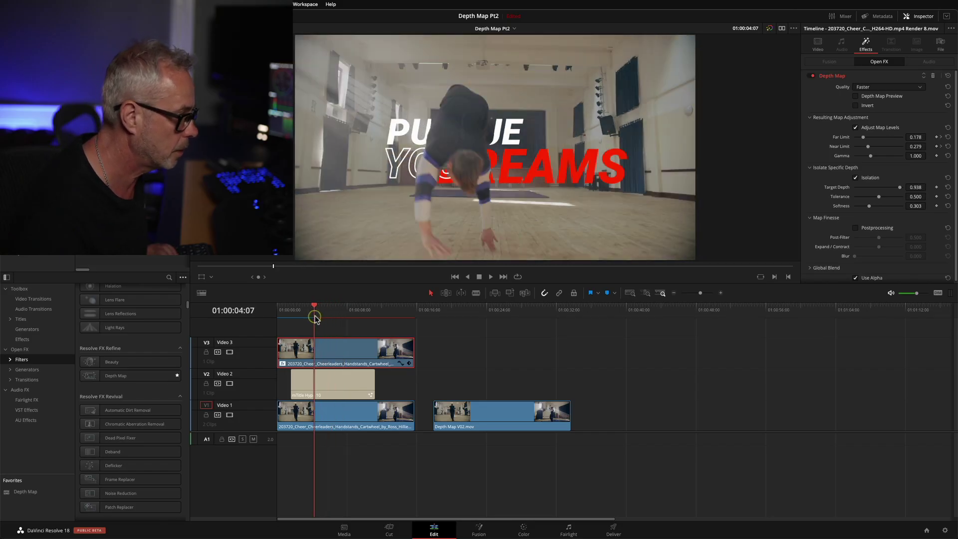
{"action": "key", "text": "space"}
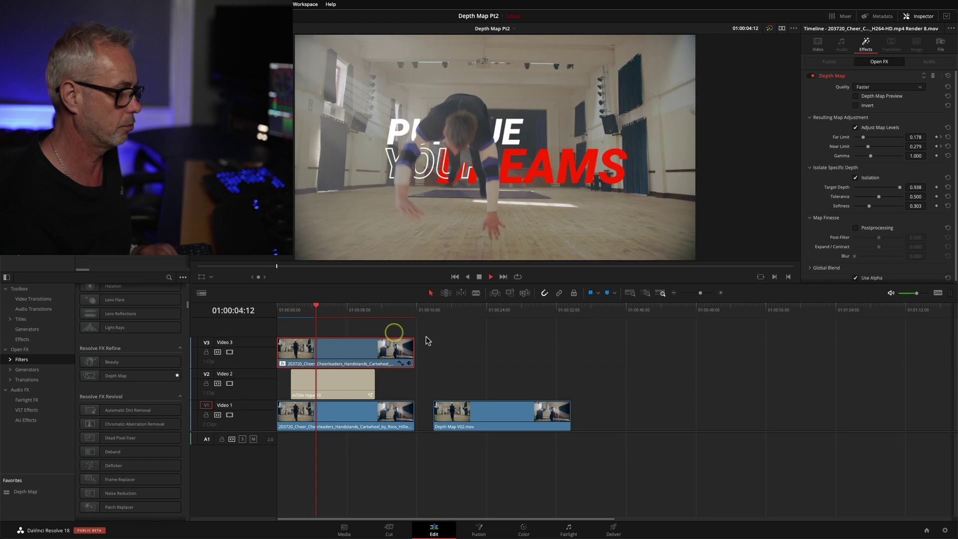
{"action": "key", "text": "space"}
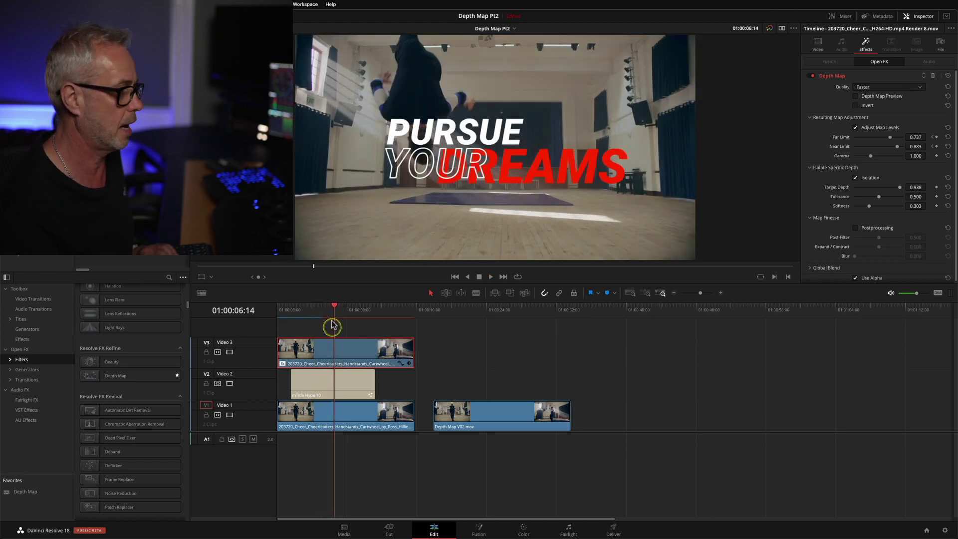
{"action": "left_click", "coordinate": [325, 312]}
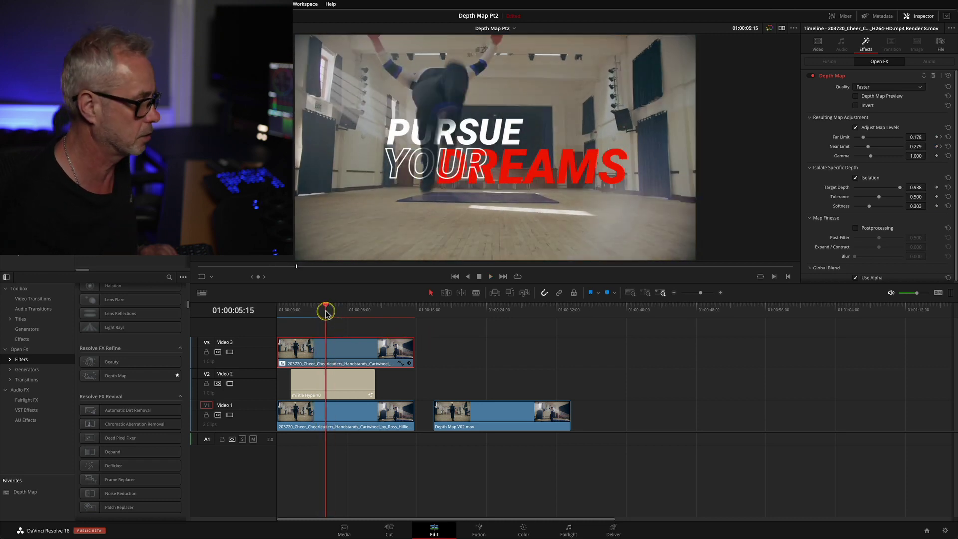
{"action": "key", "text": "space"}
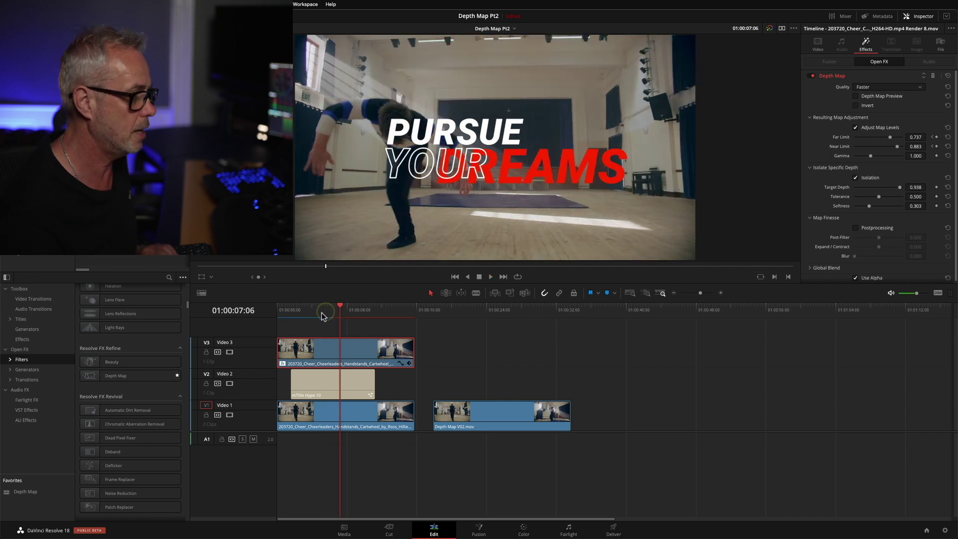
{"action": "left_click", "coordinate": [321, 315]}
{"action": "left_click", "coordinate": [322, 314]}
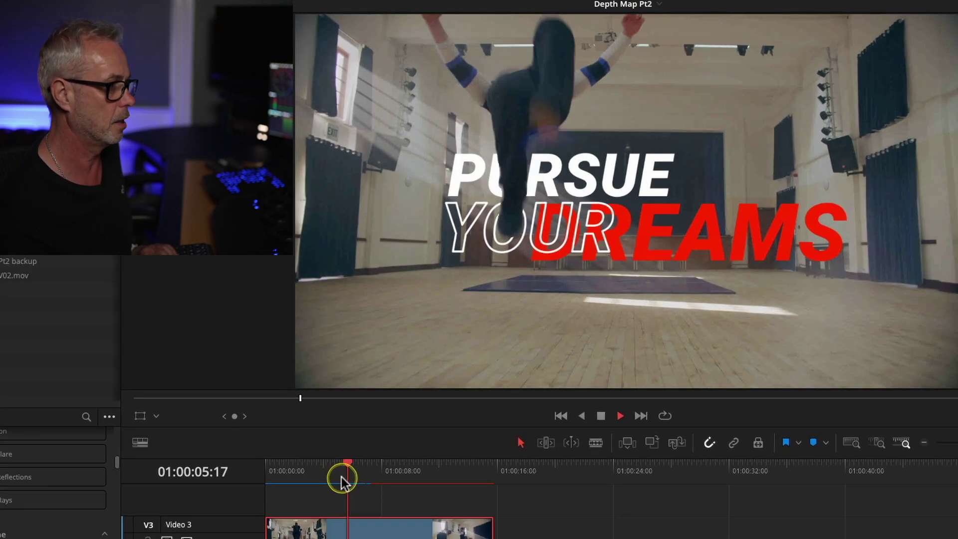
{"action": "key", "text": "space"}
{"action": "key", "text": "j"}
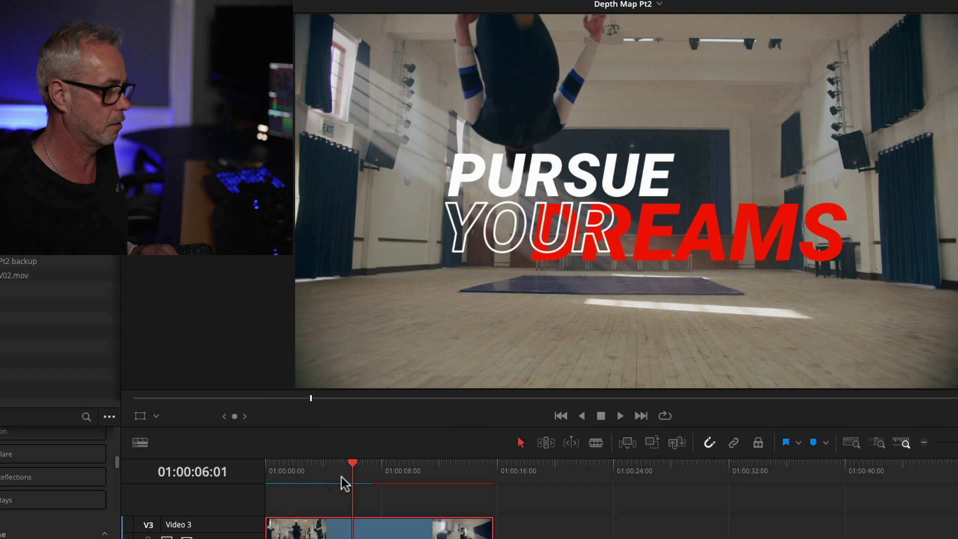
{"action": "key", "text": "l"}
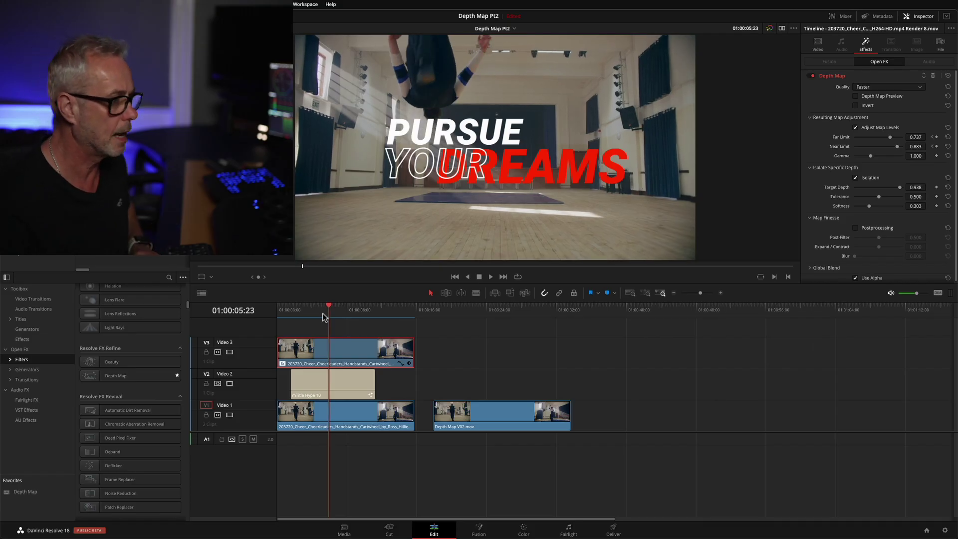
Add a marker to the mTitle Hype 10 clip on Video 2 at 01:00:05:21.
{"action": "key", "text": "Left"}
{"action": "key", "text": "Left"}
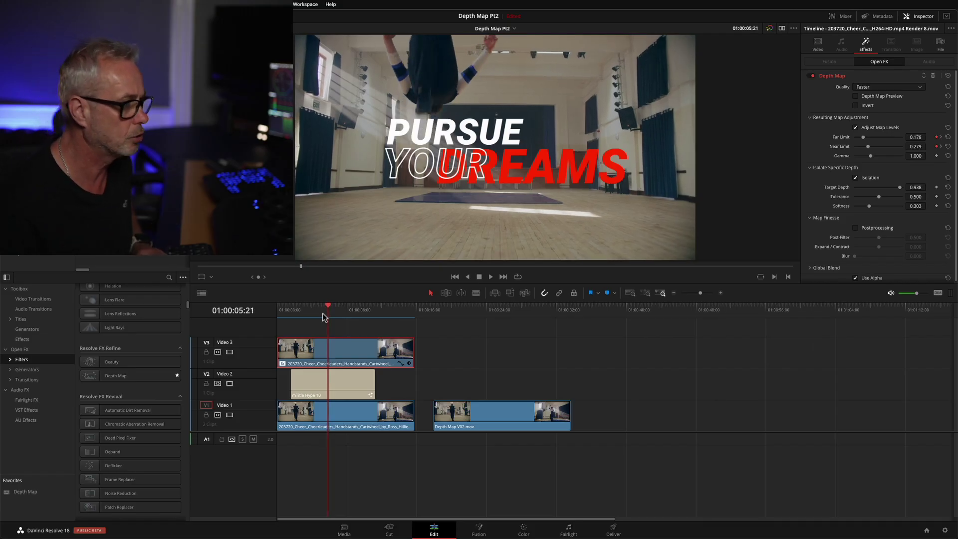
{"action": "left_click", "coordinate": [335, 386]}
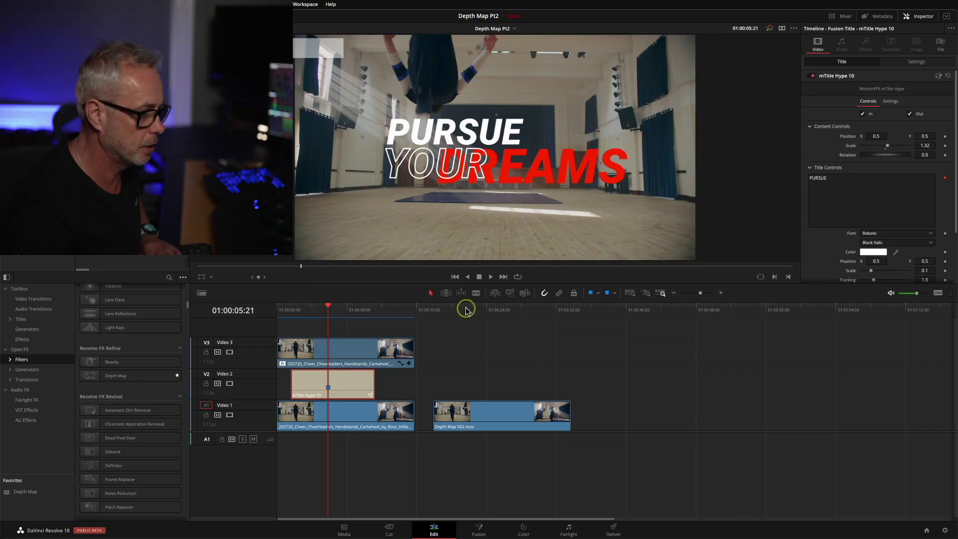
Scrub the finished Depth Map V02.mov clip around 01:00:24:06 to examine how its title behaves during the flip.
{"action": "left_click", "coordinate": [465, 310]}
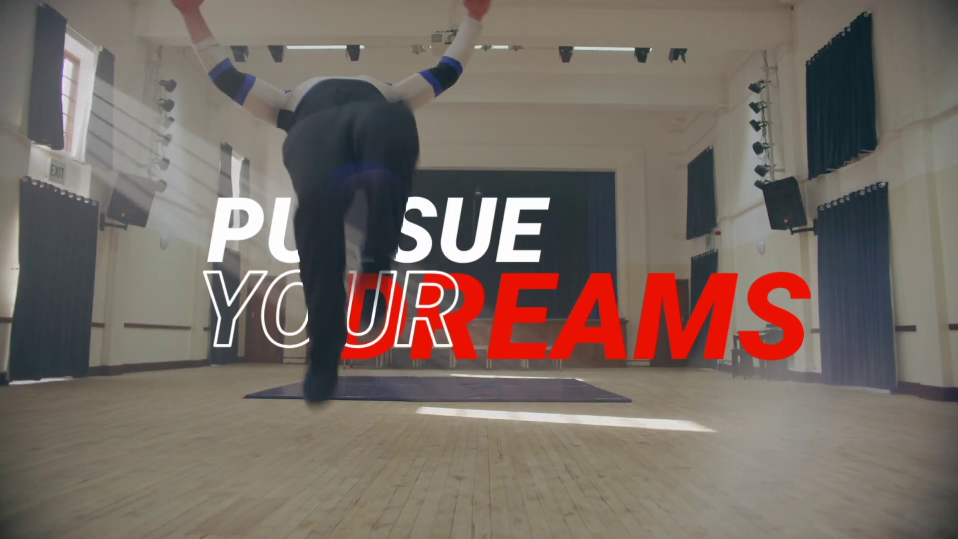
{"action": "left_click", "coordinate": [489, 310]}
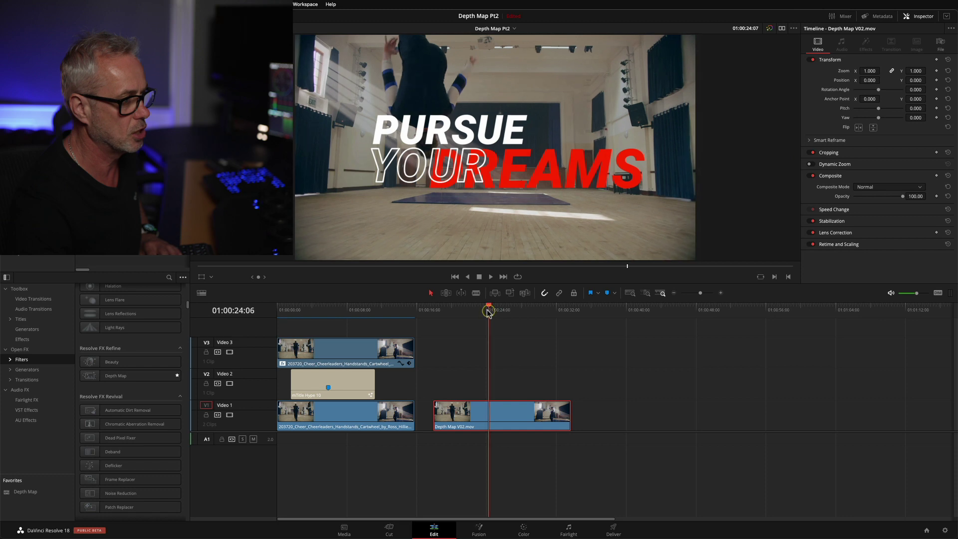
{"action": "left_click_drag", "start_coordinate": [488, 310], "coordinate": [478, 312]}
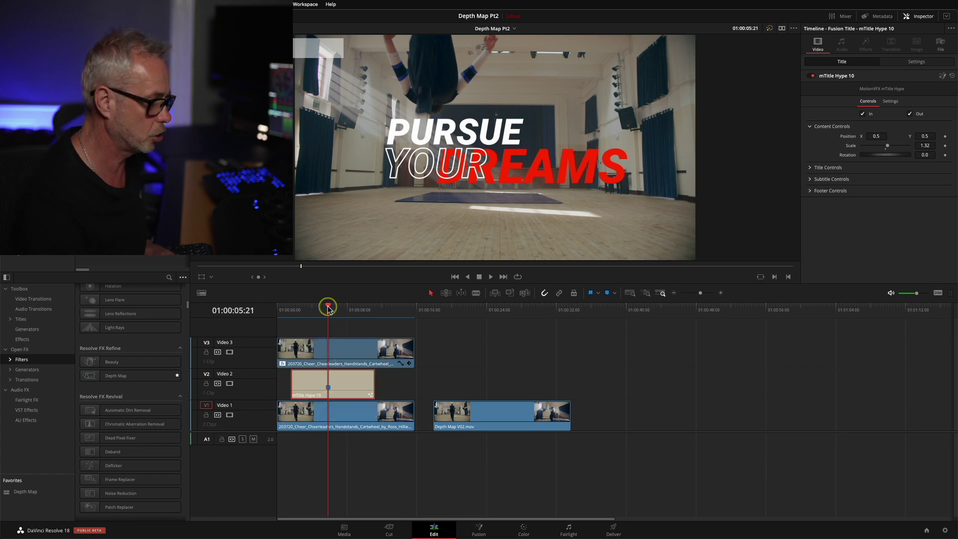
Scrub across the stacked clips with the title selected and check the Selection Follows Playhead option's effect on the selection.
{"action": "left_click_drag", "start_coordinate": [325, 308], "coordinate": [313, 310]}
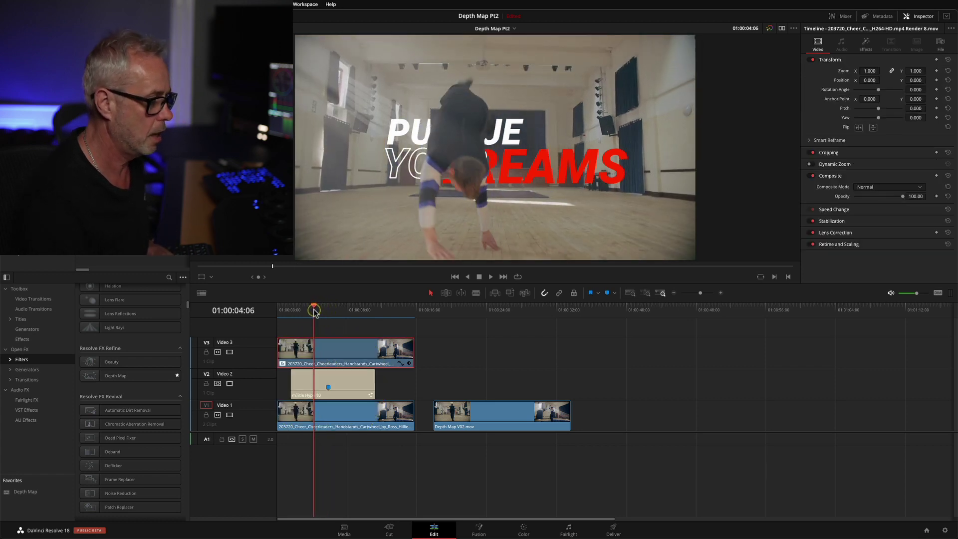
{"action": "left_click", "coordinate": [360, 384]}
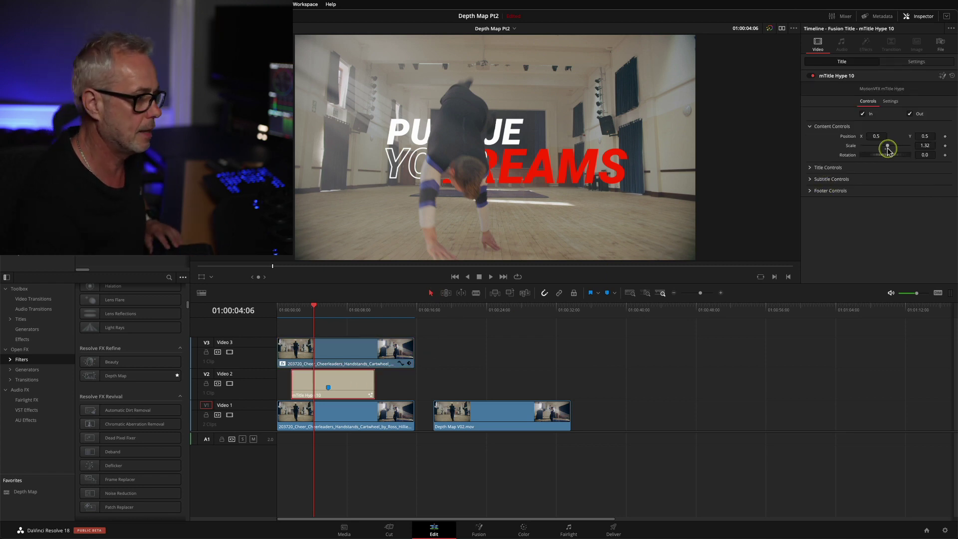
{"action": "left_click_drag", "start_coordinate": [319, 307], "coordinate": [345, 310]}
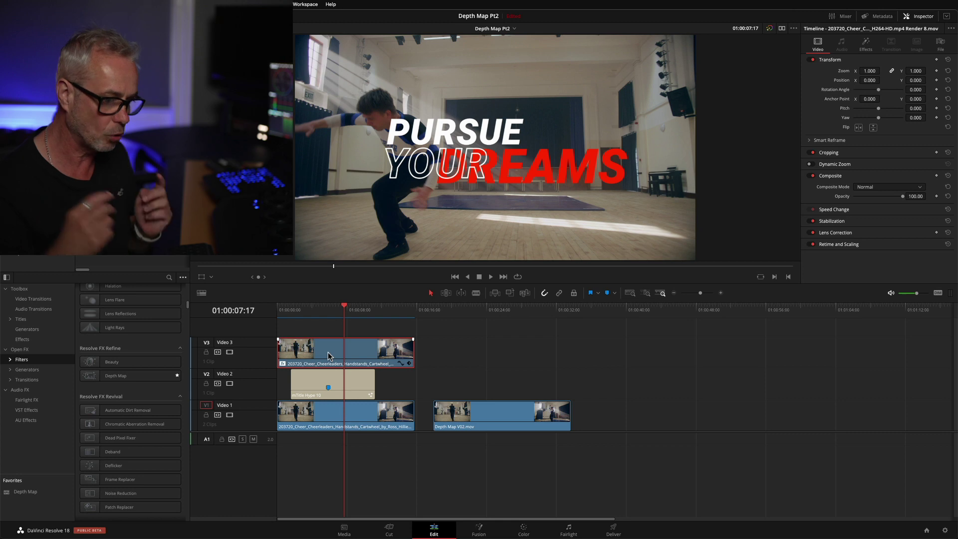
{"action": "left_click", "coordinate": [126, 4]}
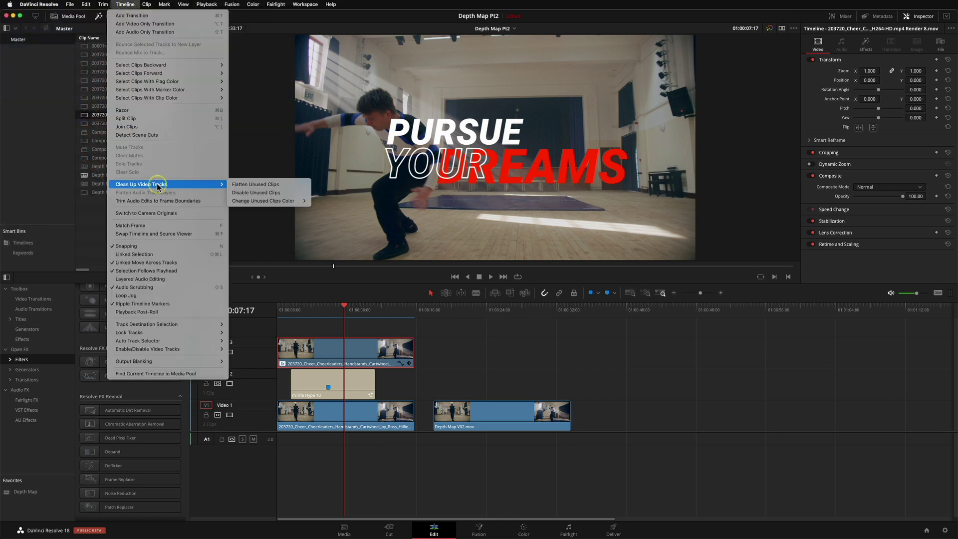
{"action": "left_click", "coordinate": [154, 272]}
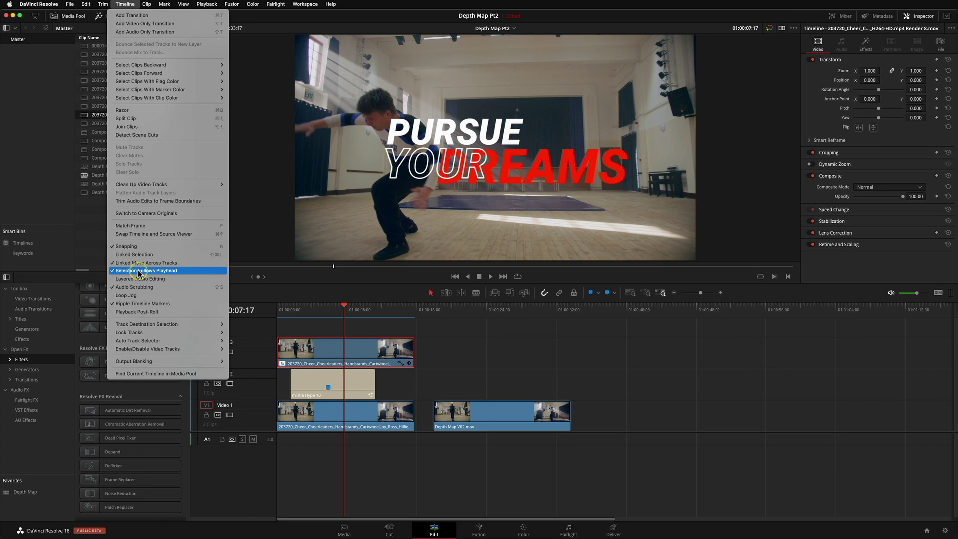
{"action": "left_click", "coordinate": [286, 313]}
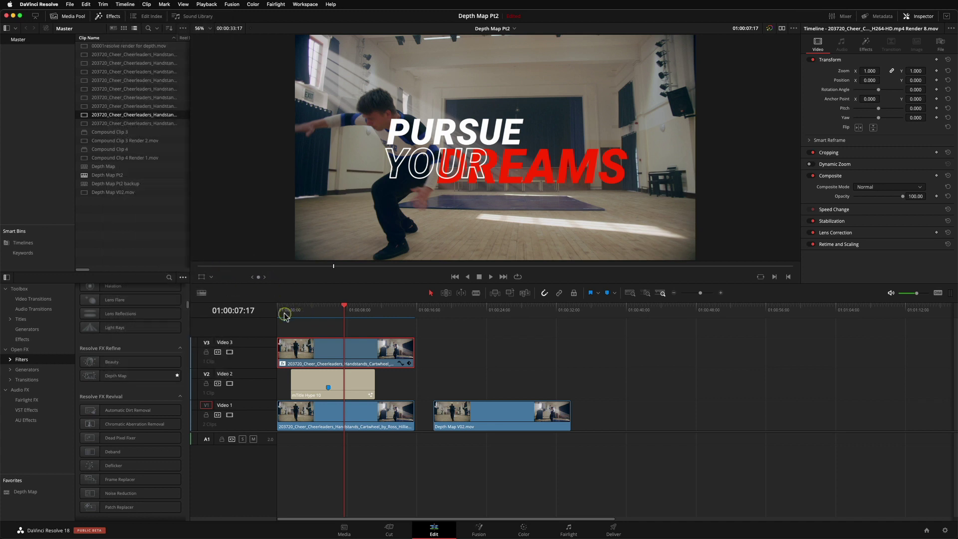
{"action": "left_click_drag", "start_coordinate": [298, 309], "coordinate": [302, 310]}
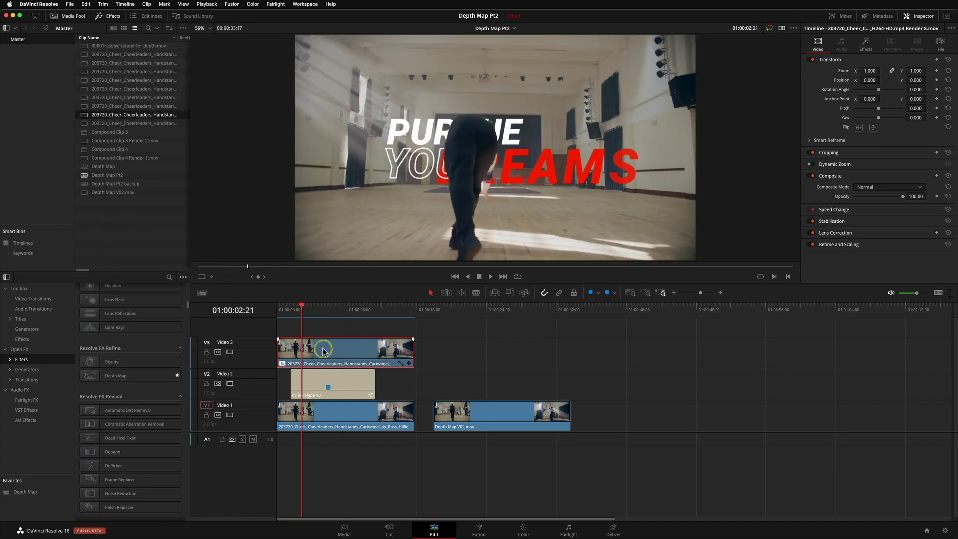
Turn off Selection Follows Playhead, select the mTitle Hype 10 clip and move the playhead to its marker at 01:00:05:21.
{"action": "left_click", "coordinate": [123, 5]}
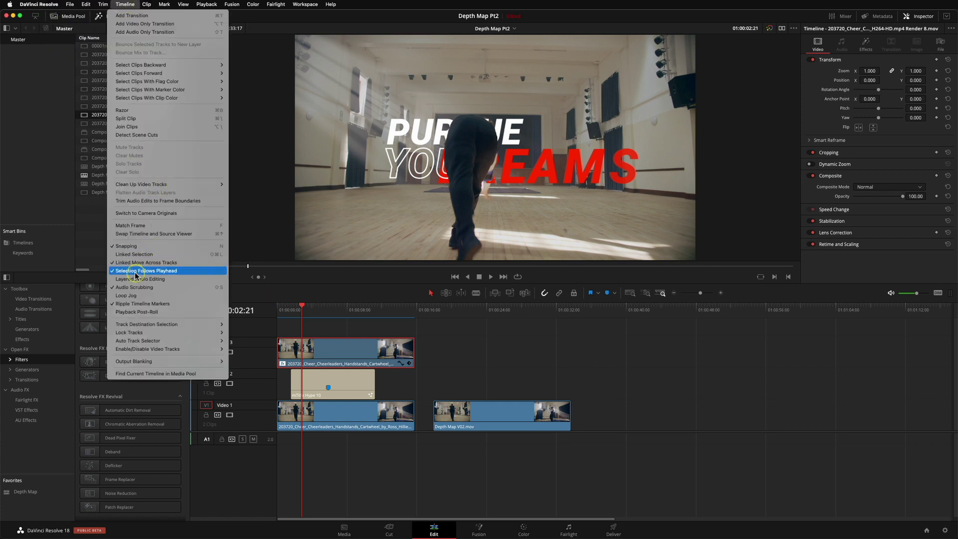
{"action": "left_click", "coordinate": [132, 272]}
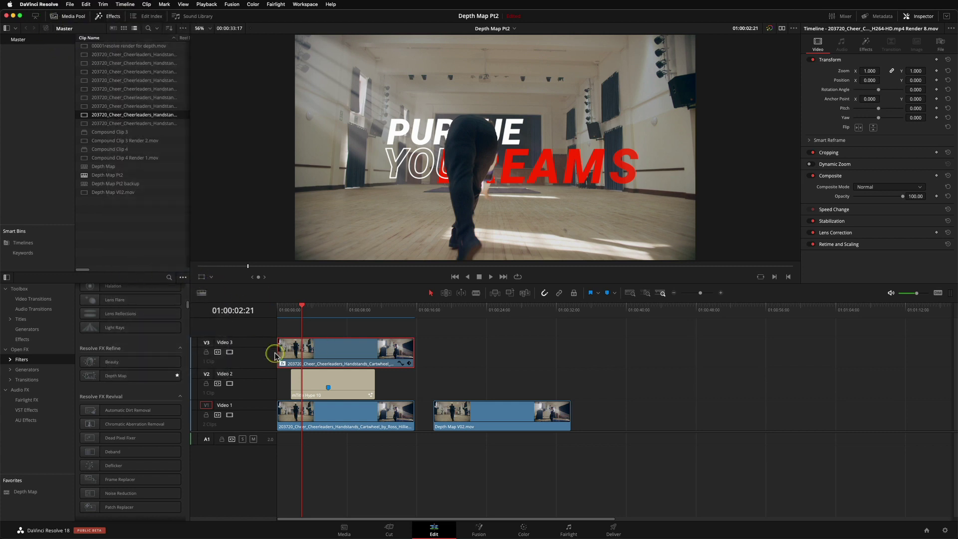
{"action": "left_click", "coordinate": [340, 381]}
{"action": "mouse_move", "coordinate": [310, 327]}
{"action": "left_mouse_down"}
{"action": "mouse_move", "coordinate": [314, 313]}
{"action": "mouse_move", "coordinate": [327, 320]}
{"action": "left_mouse_up"}
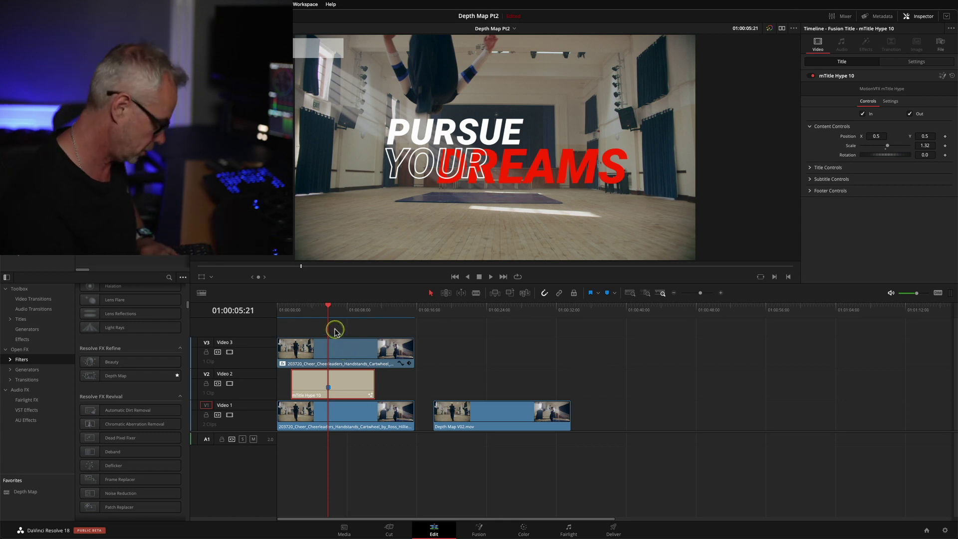
Move the playhead back to 01:00:04:15 and examine the title clip's Title, Subtitle and Footer Controls for text, position and scale.
{"action": "key", "text": "j"}
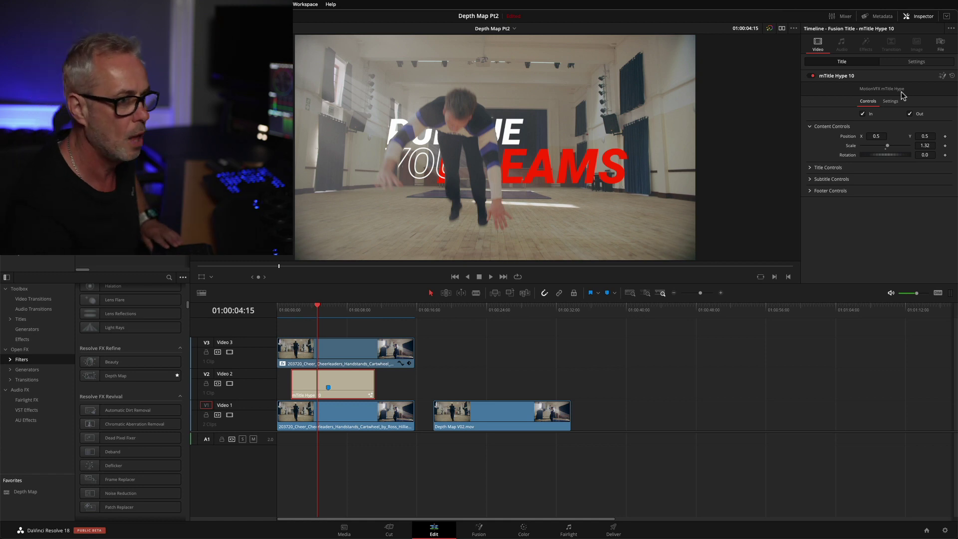
{"action": "left_click", "coordinate": [809, 168]}
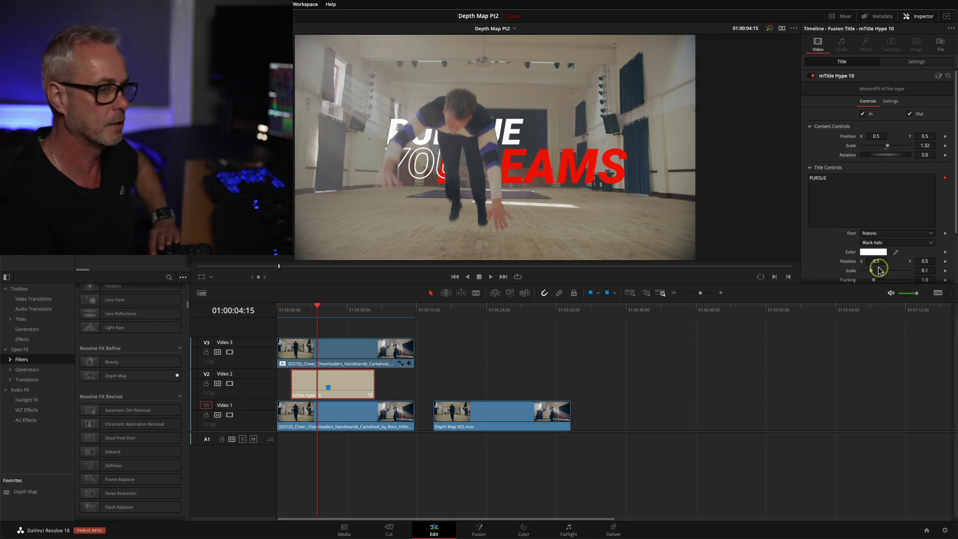
{"action": "left_click", "coordinate": [810, 168]}
{"action": "left_click", "coordinate": [809, 179]}
{"action": "scroll", "coordinate": [846, 212], "scroll_direction": "down", "scroll_amount": 2}
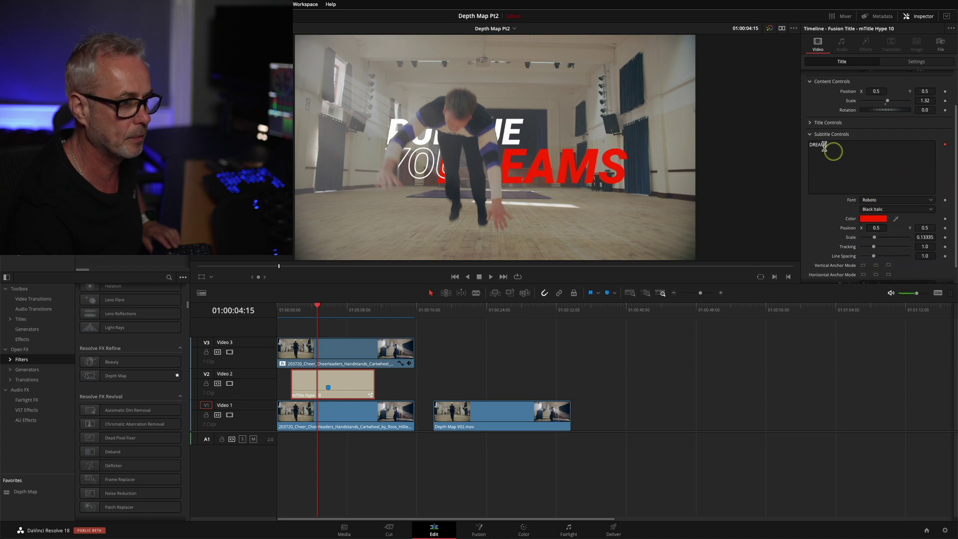
{"action": "left_click", "coordinate": [810, 134]}
{"action": "left_click", "coordinate": [811, 194]}
{"action": "scroll", "coordinate": [861, 202], "scroll_direction": "down", "scroll_amount": 3}
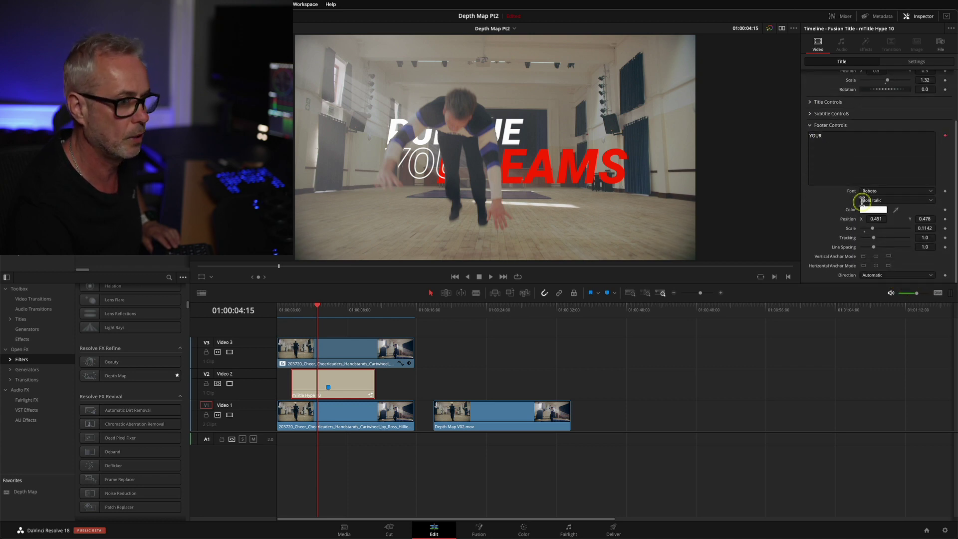
{"action": "left_click_drag", "start_coordinate": [929, 223], "coordinate": [924, 228]}
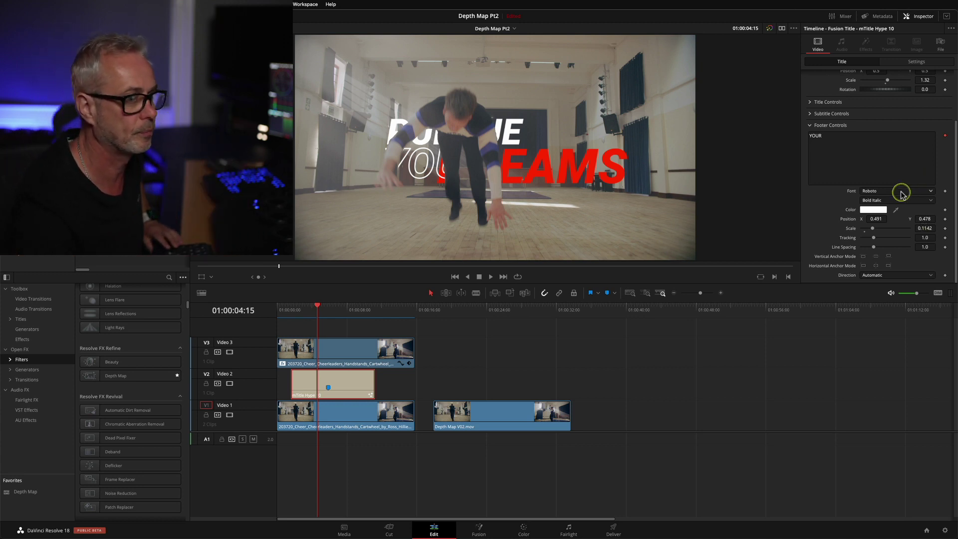
{"action": "scroll", "coordinate": [901, 194], "scroll_direction": "up", "scroll_amount": 3}
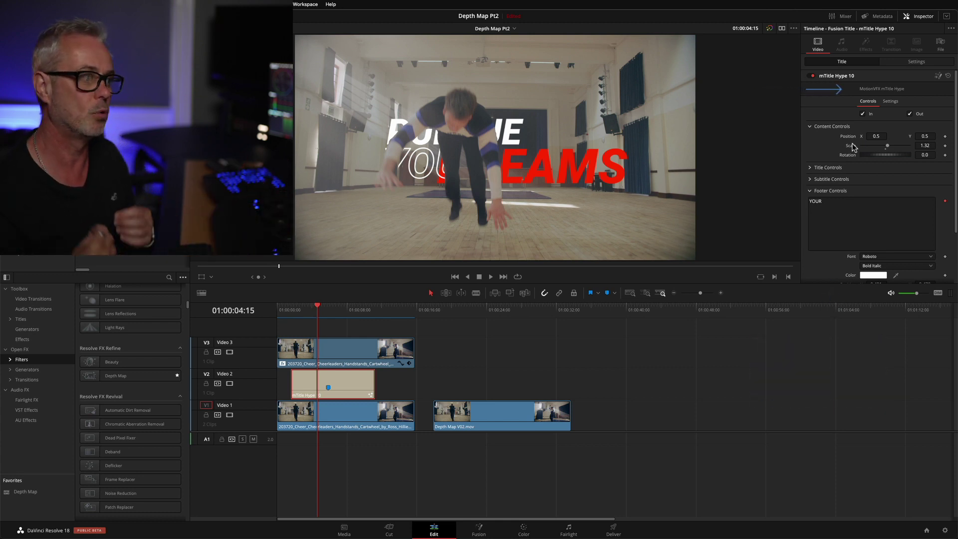
Keyframe the title clip's transform Zoom at 1.000 at 01:00:04:10 and at 1.140 at 01:00:07:20.
{"action": "left_click", "coordinate": [916, 61]}
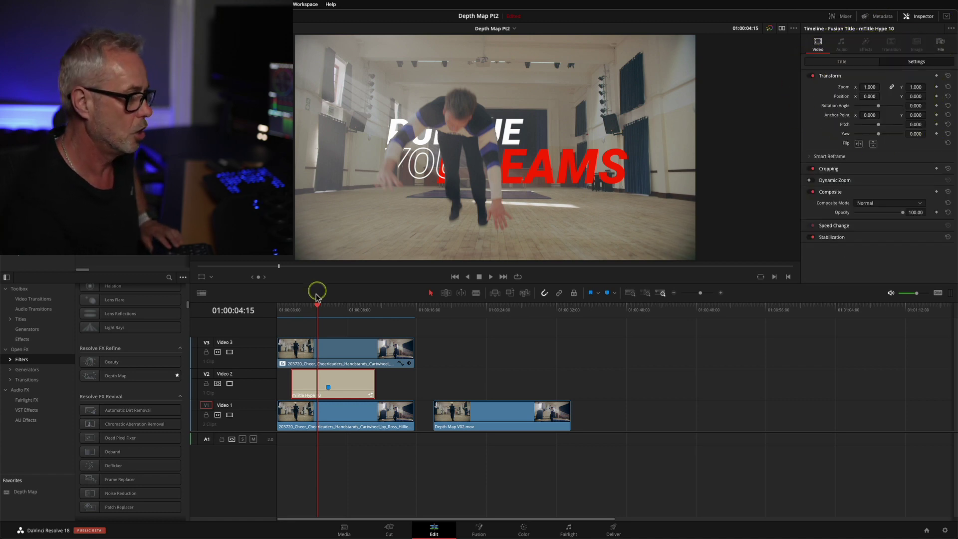
{"action": "left_click_drag", "start_coordinate": [317, 307], "coordinate": [315, 308]}
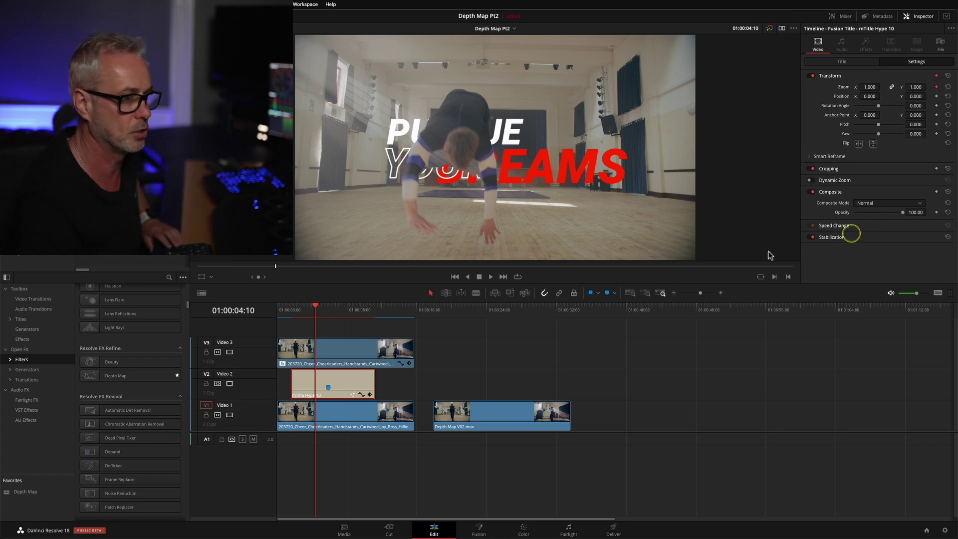
{"action": "left_click_drag", "start_coordinate": [318, 307], "coordinate": [328, 308]}
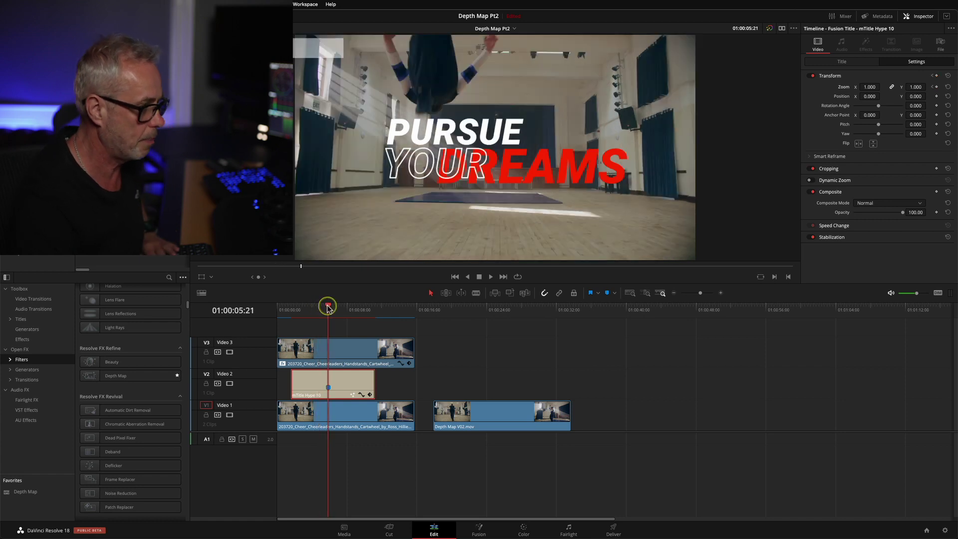
{"action": "key", "text": "space"}
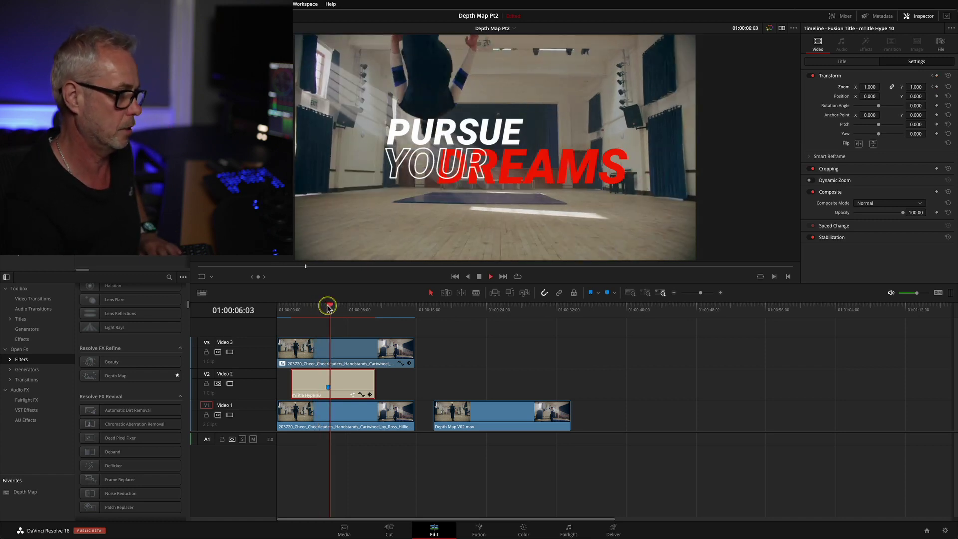
{"action": "key", "text": "space"}
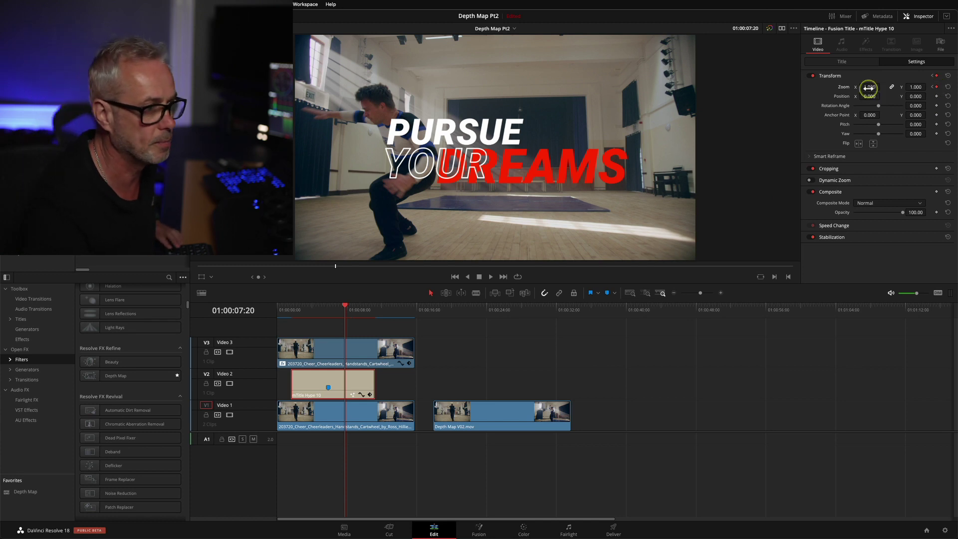
{"action": "left_click_drag", "start_coordinate": [869, 87], "coordinate": [873, 87]}
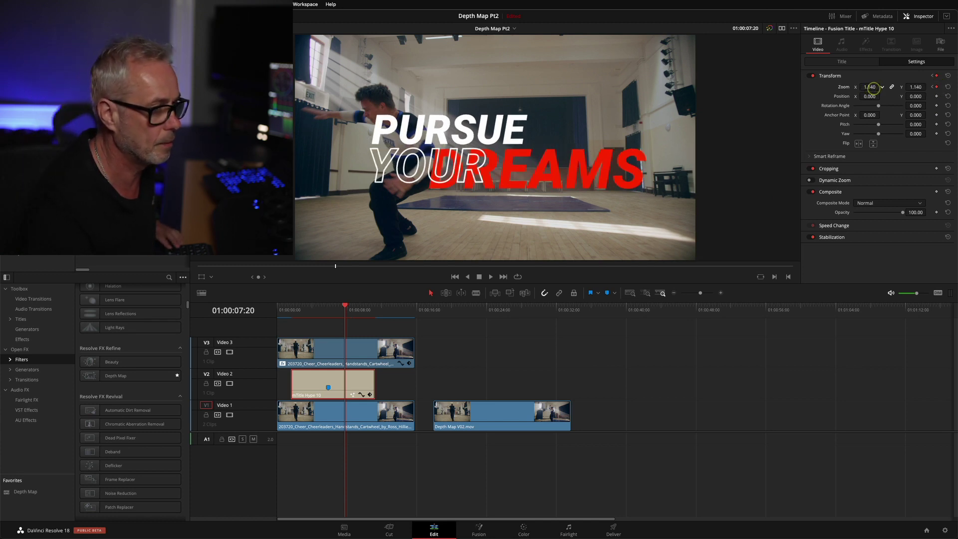
Play the flip from around 01:00:04:00 twice to examine the title's zoom animation against the performer.
{"action": "left_click", "coordinate": [314, 308]}
{"action": "key", "text": "space"}
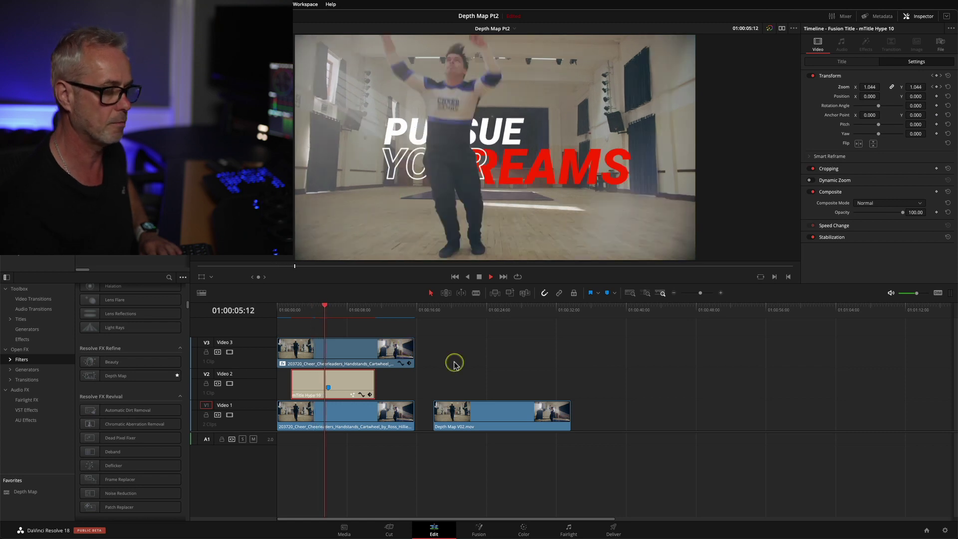
{"action": "key", "text": "space"}
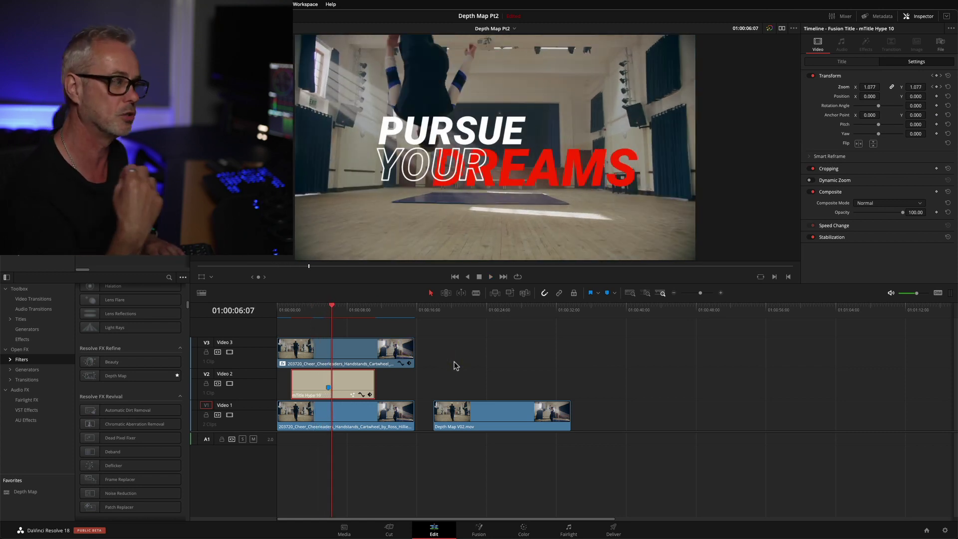
{"action": "left_click", "coordinate": [312, 314]}
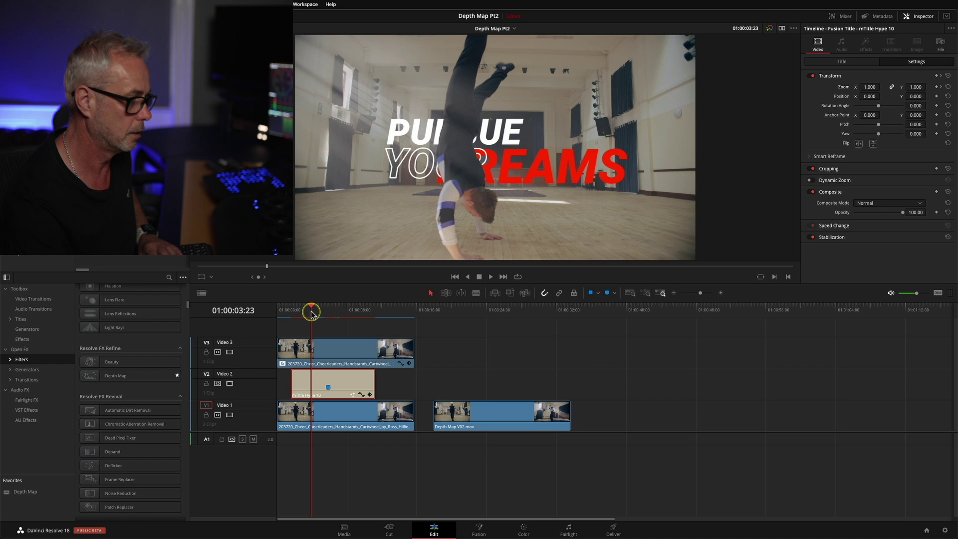
{"action": "key", "text": "space"}
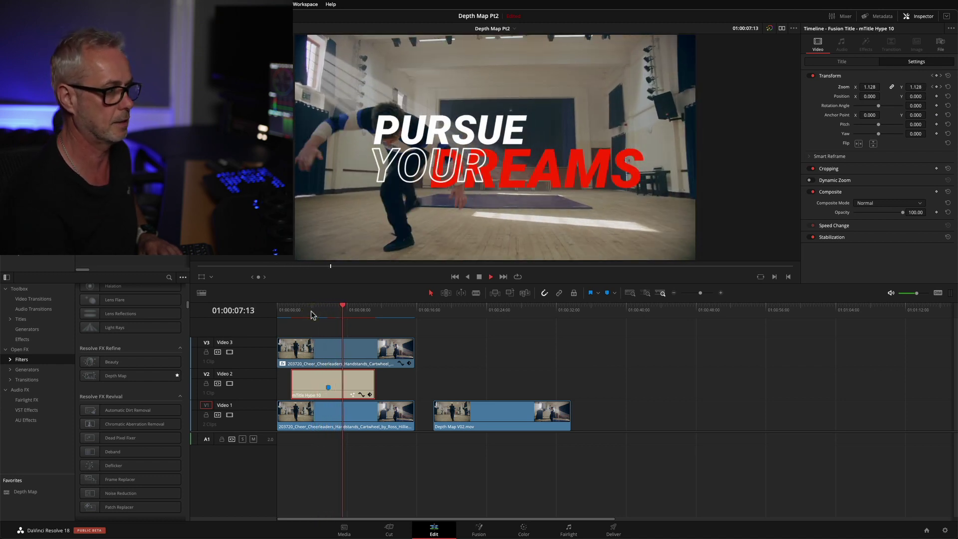
{"action": "key", "text": "space"}
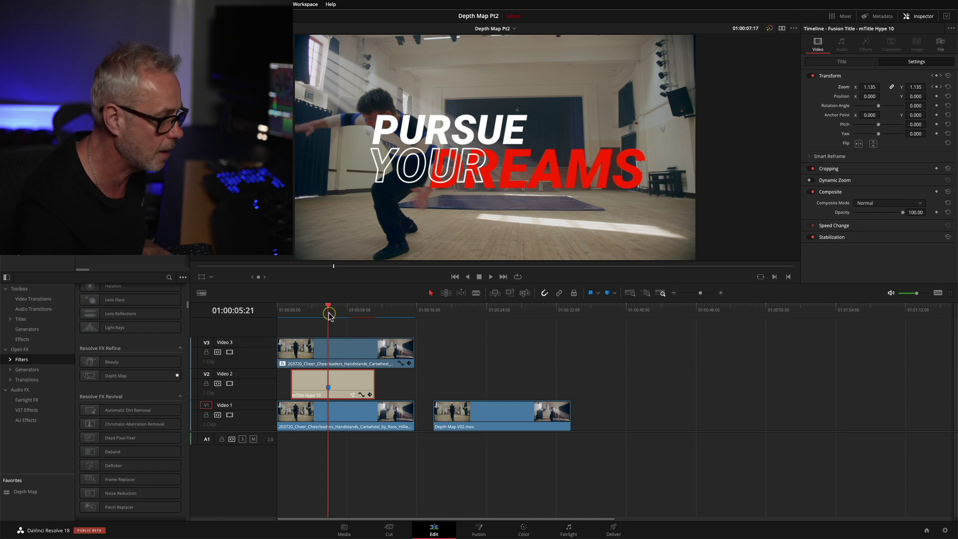
Step frame by frame around 01:00:05:21 to examine where the upside-down performer meets the word PURSUE.
{"action": "left_click", "coordinate": [447, 74]}
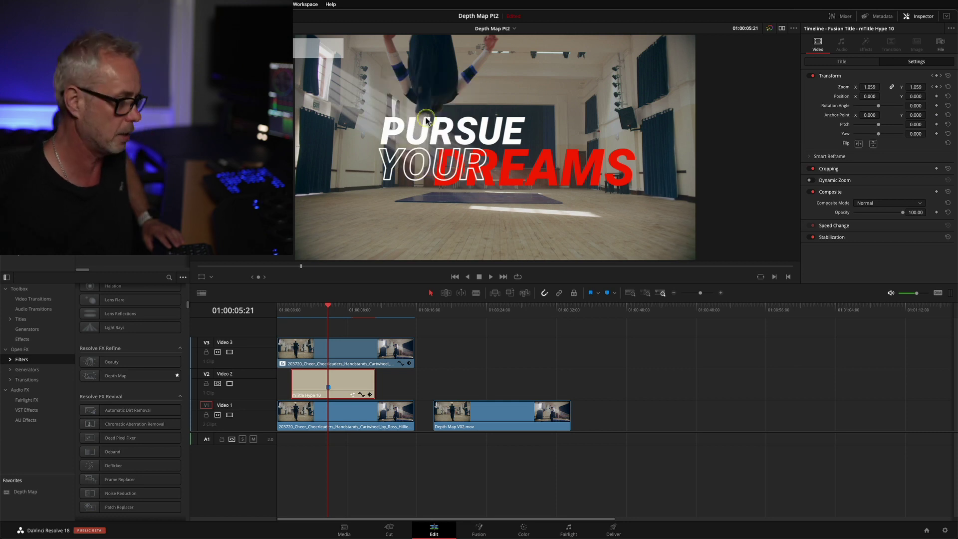
{"action": "key", "text": "Right"}
{"action": "key", "text": "Left"}
{"action": "key", "text": "Left"}
{"action": "key", "text": "Right"}
{"action": "key", "text": "Right"}
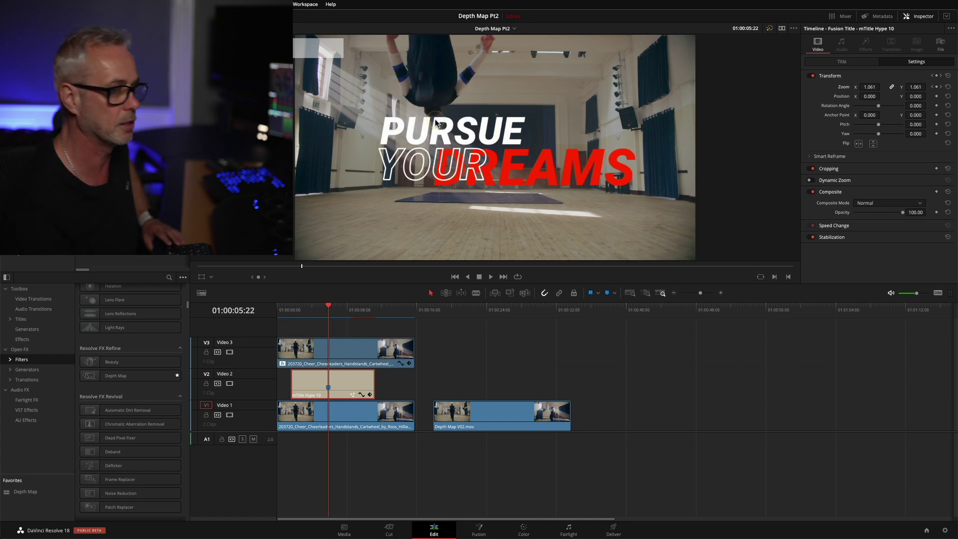
{"action": "key", "text": "Left"}
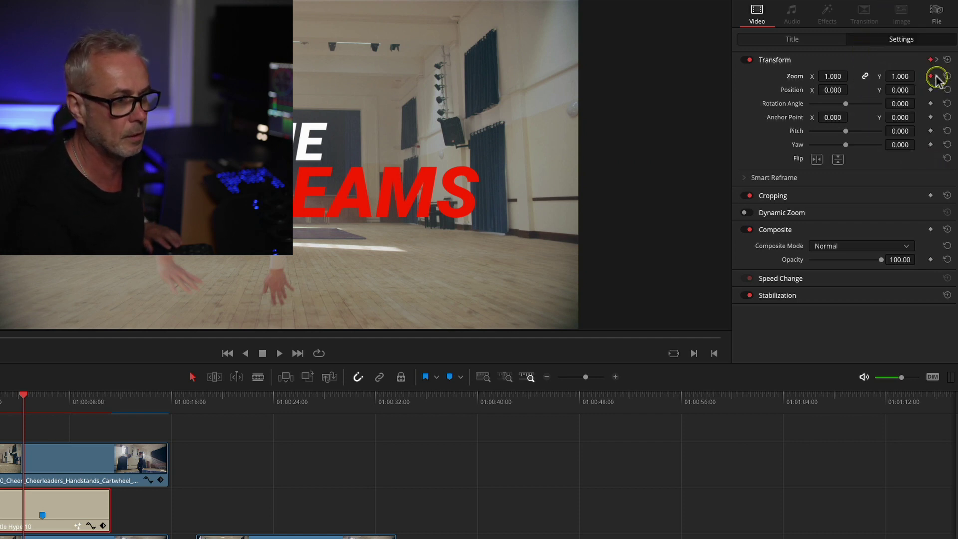
Jump to the title's second Zoom keyframe and replay the animation from 01:00:03:05 to examine it.
{"action": "left_click", "coordinate": [936, 77]}
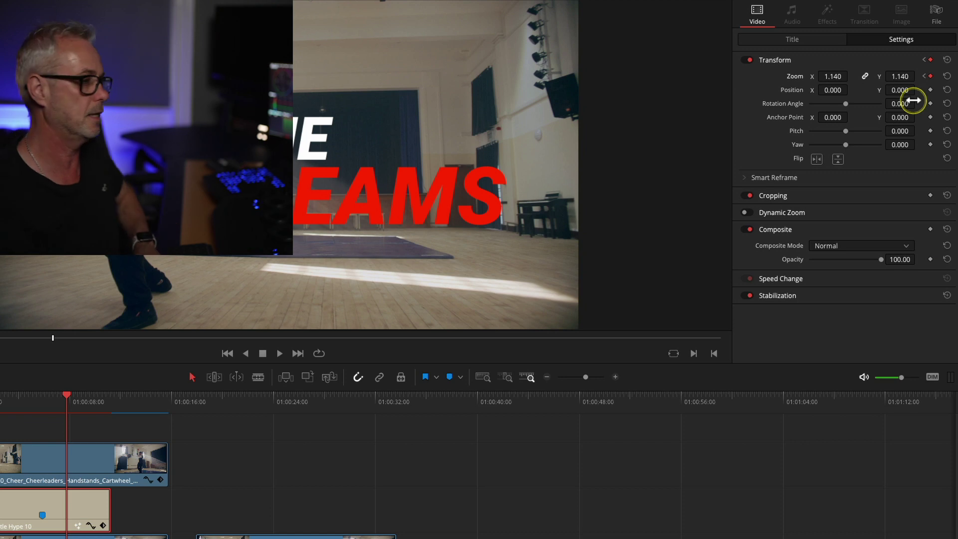
{"action": "left_click", "coordinate": [4, 401]}
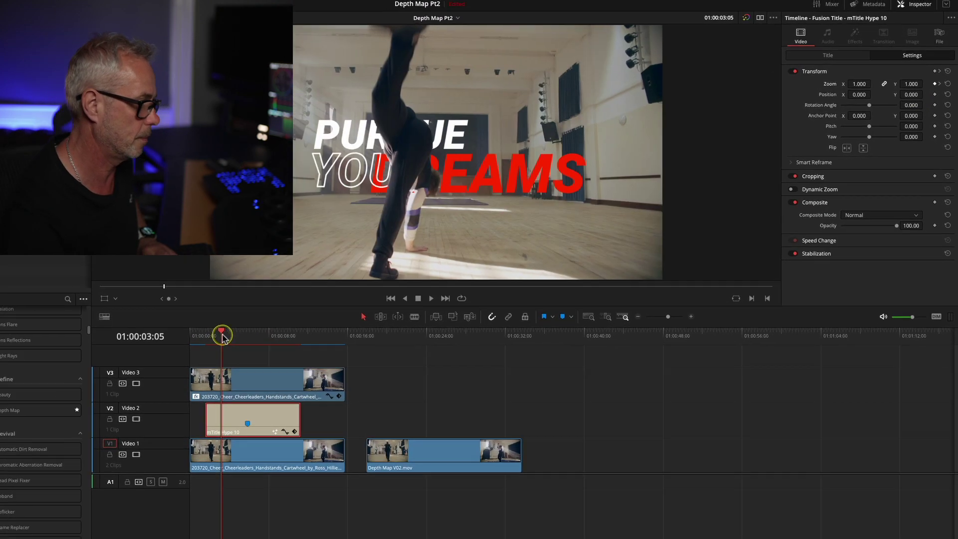
{"action": "key", "text": "space"}
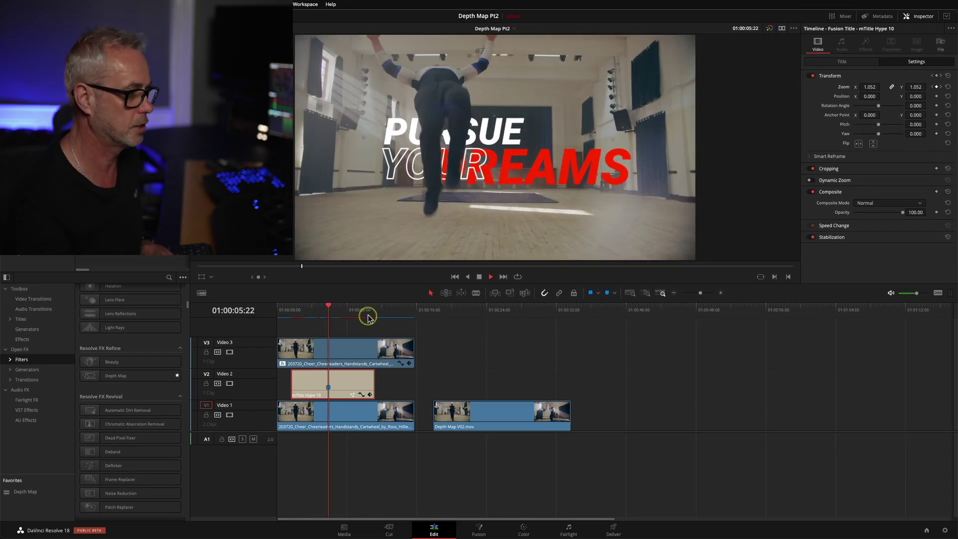
{"action": "left_click", "coordinate": [317, 310]}
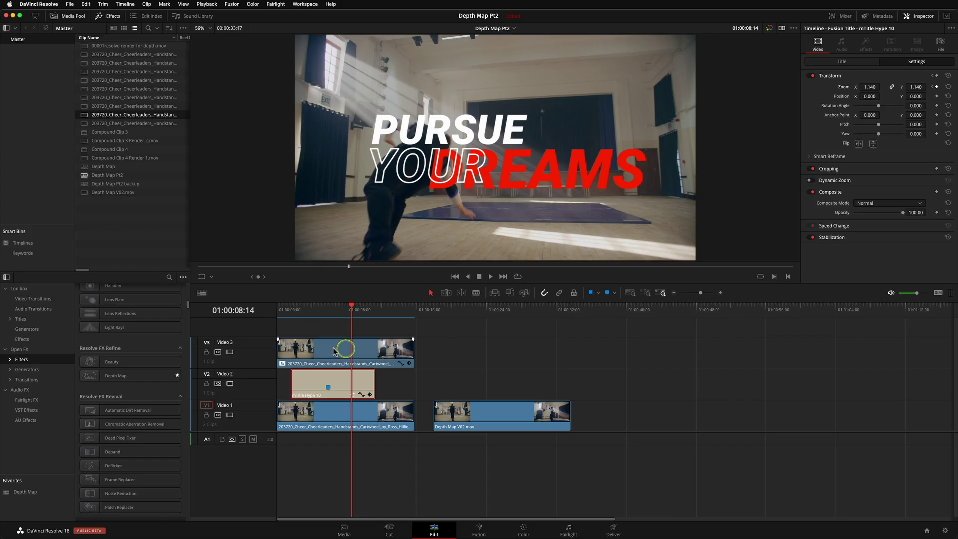
Decompose the rendered cheerleader clips on Video 3 and Video 1 to their originals.
{"action": "right_click", "coordinate": [332, 349]}
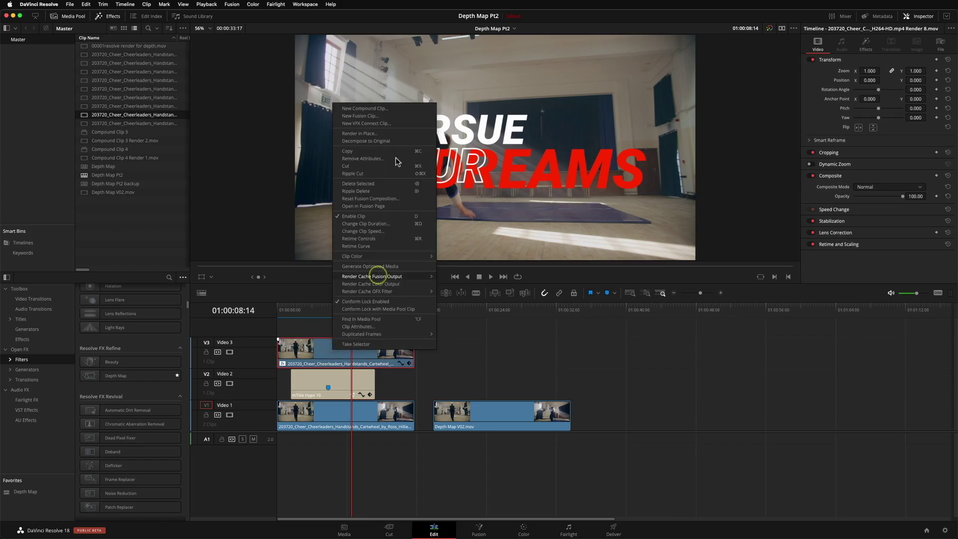
{"action": "left_click", "coordinate": [392, 142]}
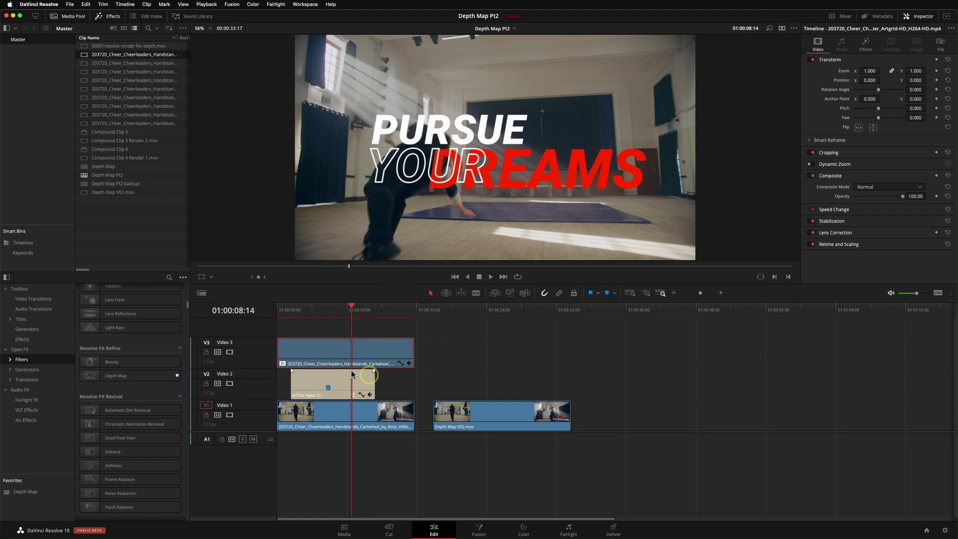
{"action": "right_click", "coordinate": [328, 419]}
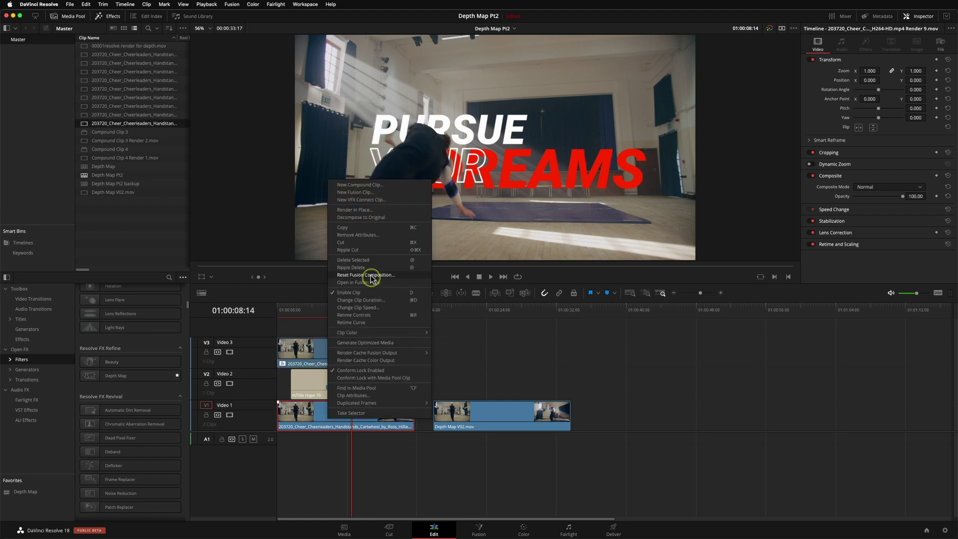
{"action": "left_click", "coordinate": [396, 221]}
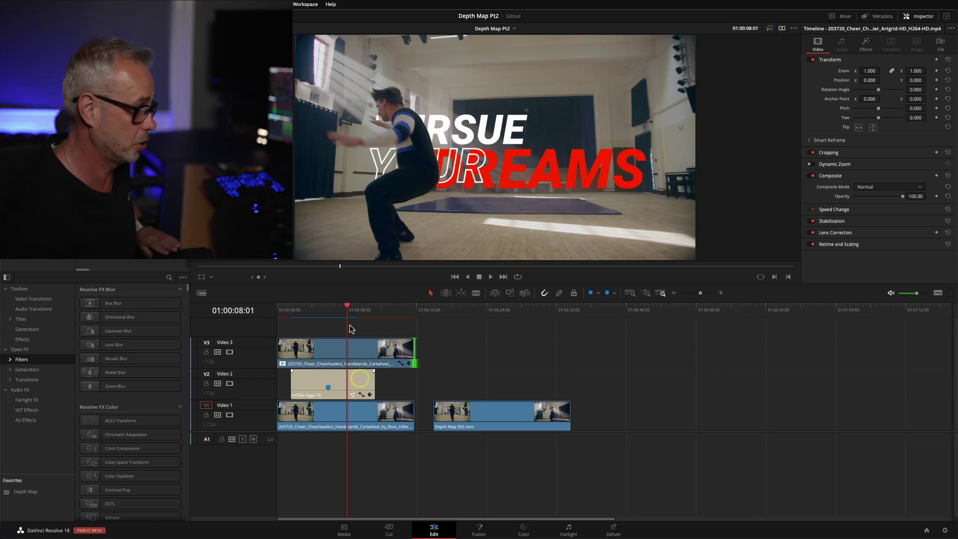
Trim the end of the Video 3 cheerleader clip back to the title's marker at 01:00:05:21.
{"action": "left_click_drag", "start_coordinate": [331, 311], "coordinate": [329, 310]}
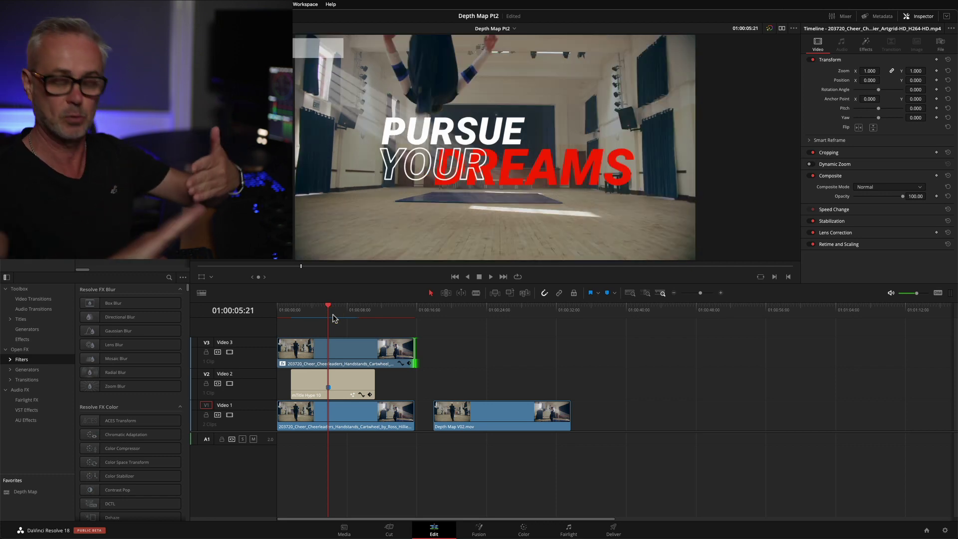
{"action": "left_click", "coordinate": [410, 348]}
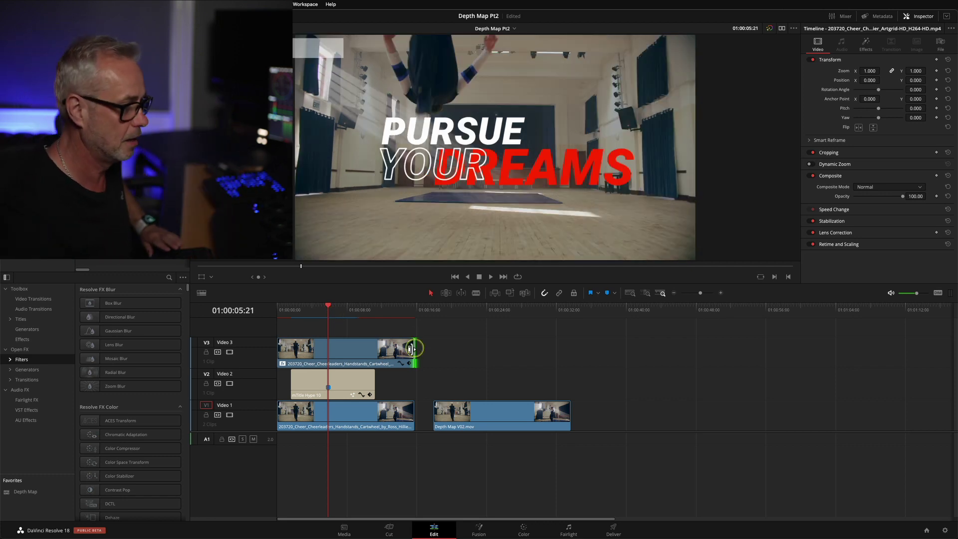
{"action": "left_click_drag", "start_coordinate": [414, 350], "coordinate": [327, 357]}
{"action": "left_click", "coordinate": [355, 365]}
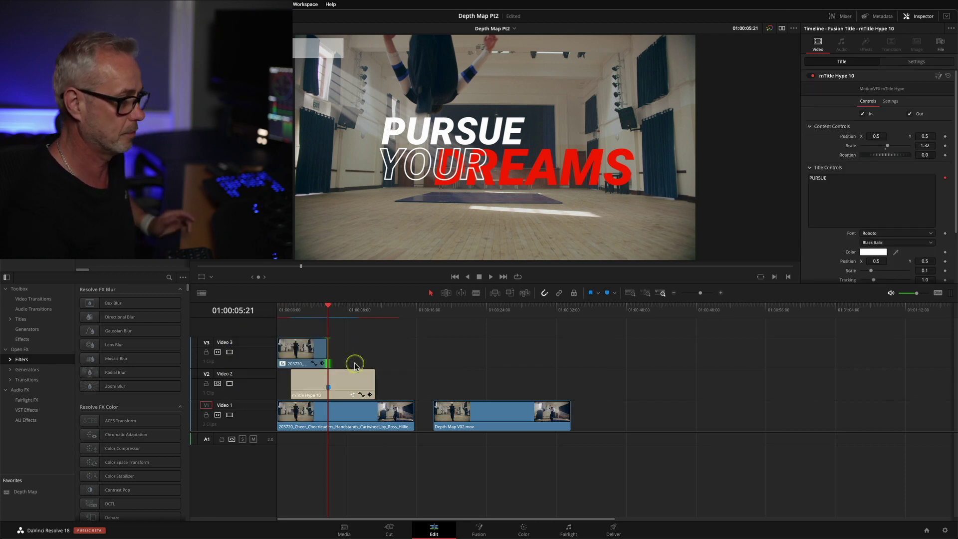